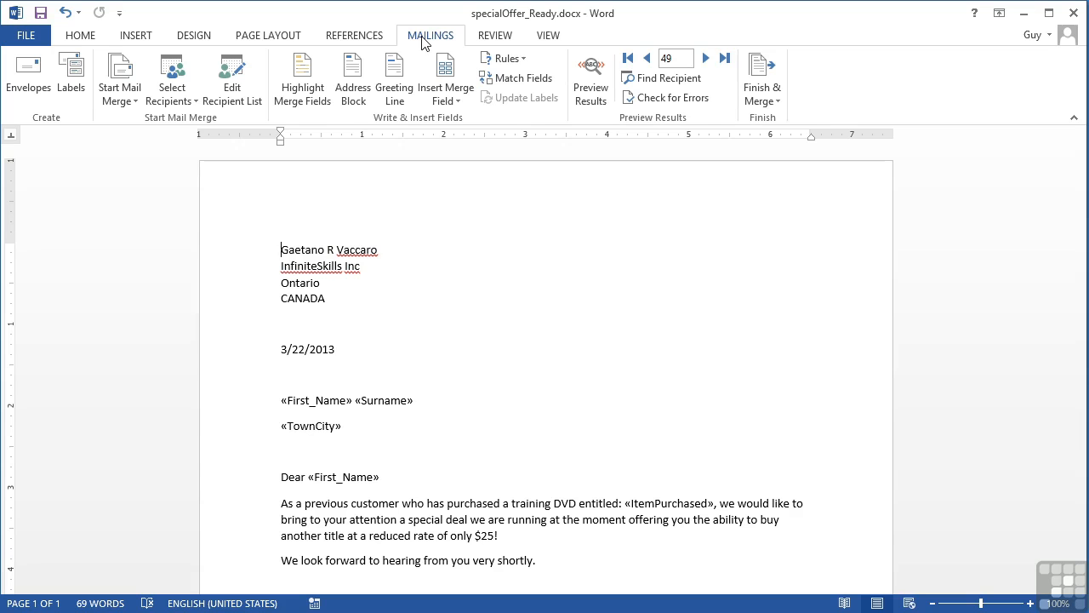
Bring up the sample2013.accdb recipient list and scroll through its records vertically and horizontally.
click(231, 89)
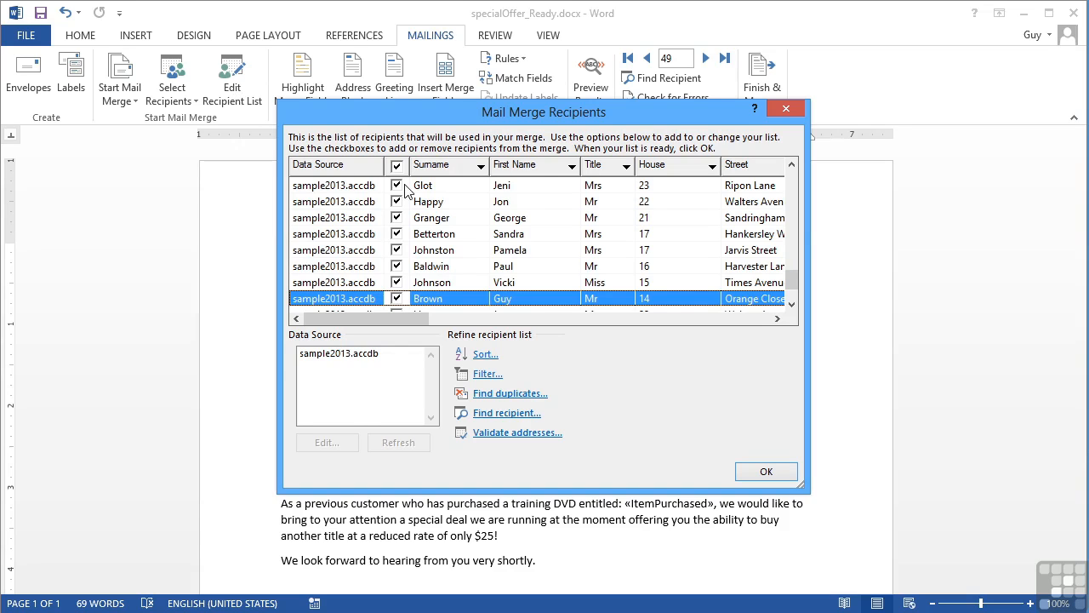
click(792, 306)
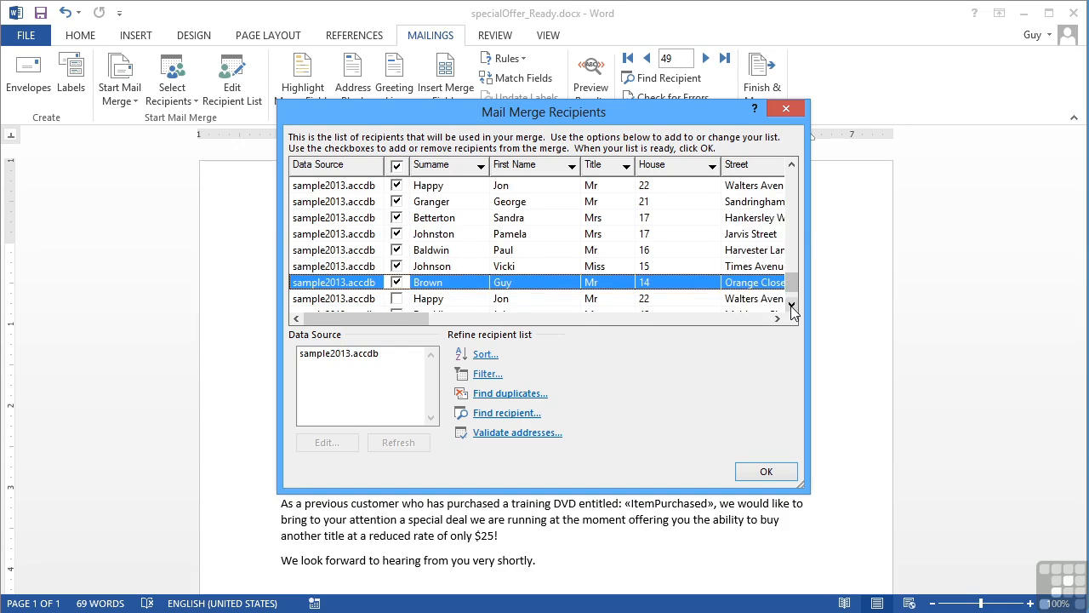
click(792, 306)
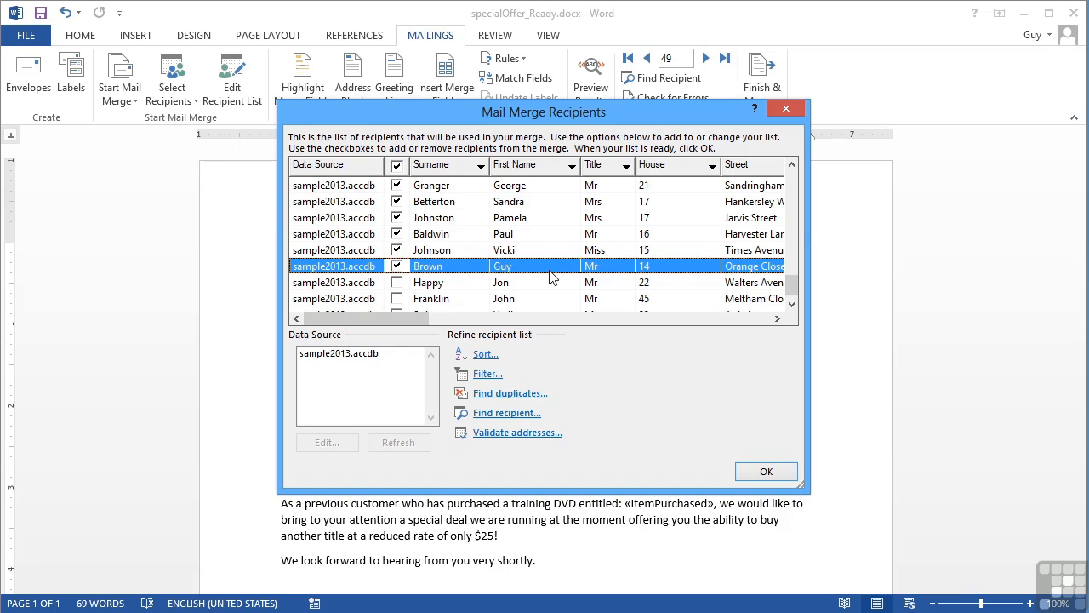
click(791, 166)
click(792, 166)
click(791, 166)
click(792, 166)
click(791, 166)
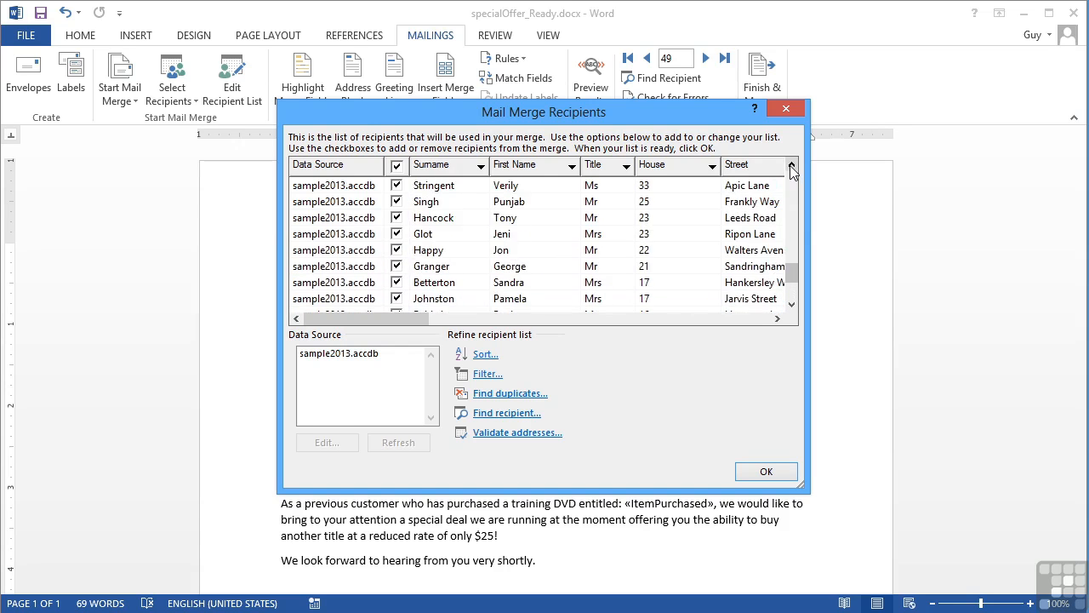
click(450, 322)
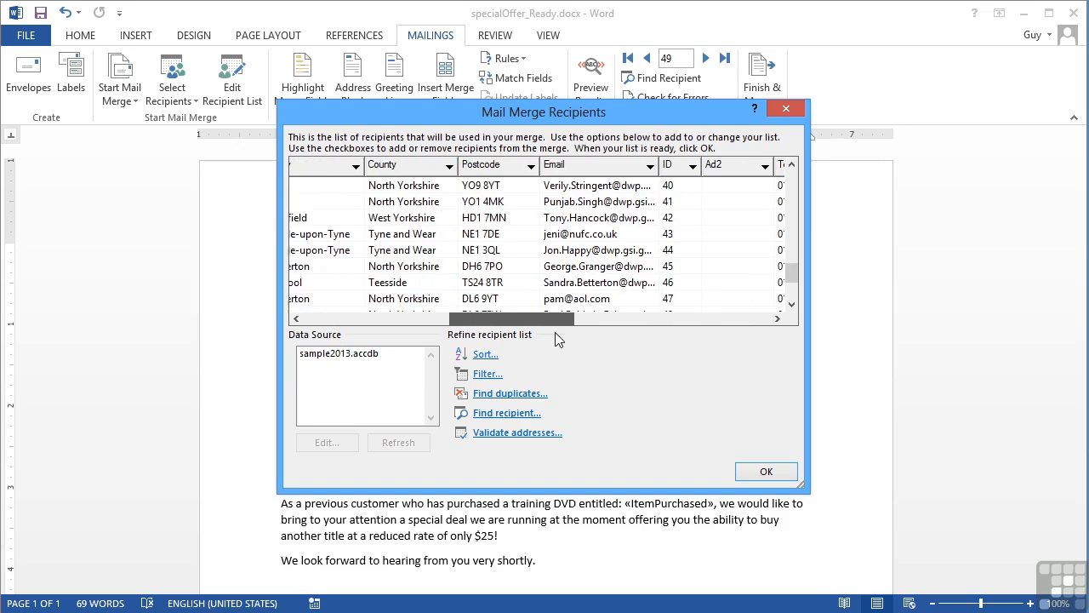
drag(564, 322, 385, 324)
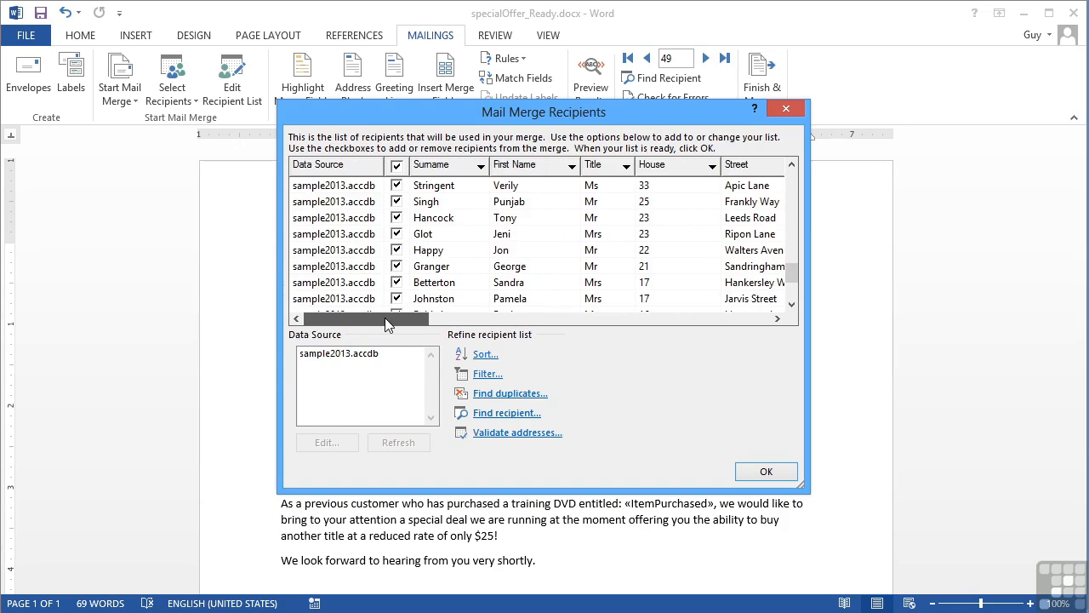
click(791, 306)
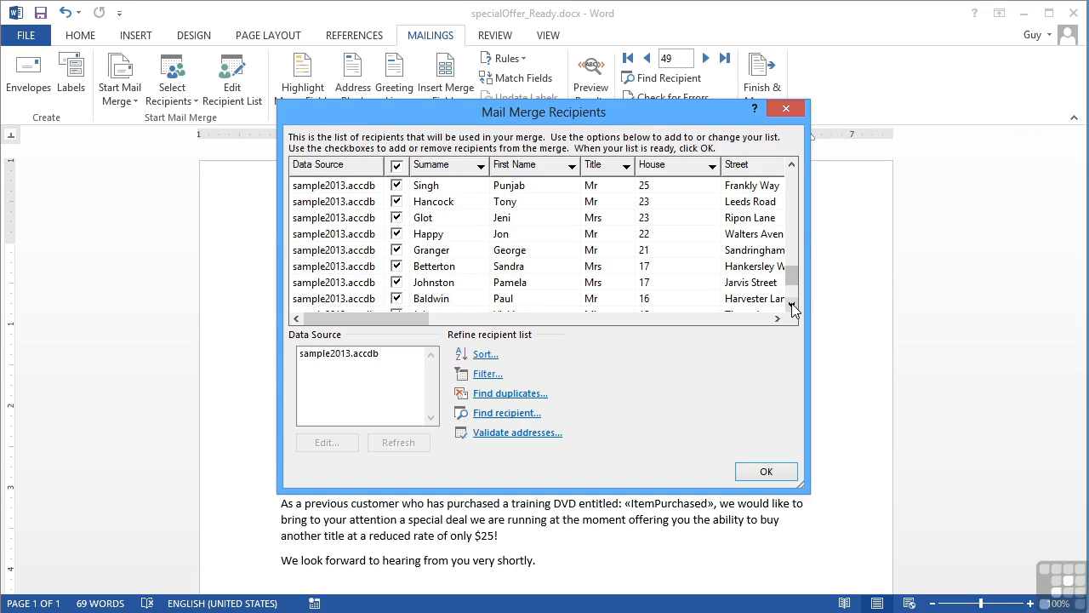
Open sample2013.accdb in the Edit Data Source grid, dismissing the read-only warning, and scroll the records.
click(337, 359)
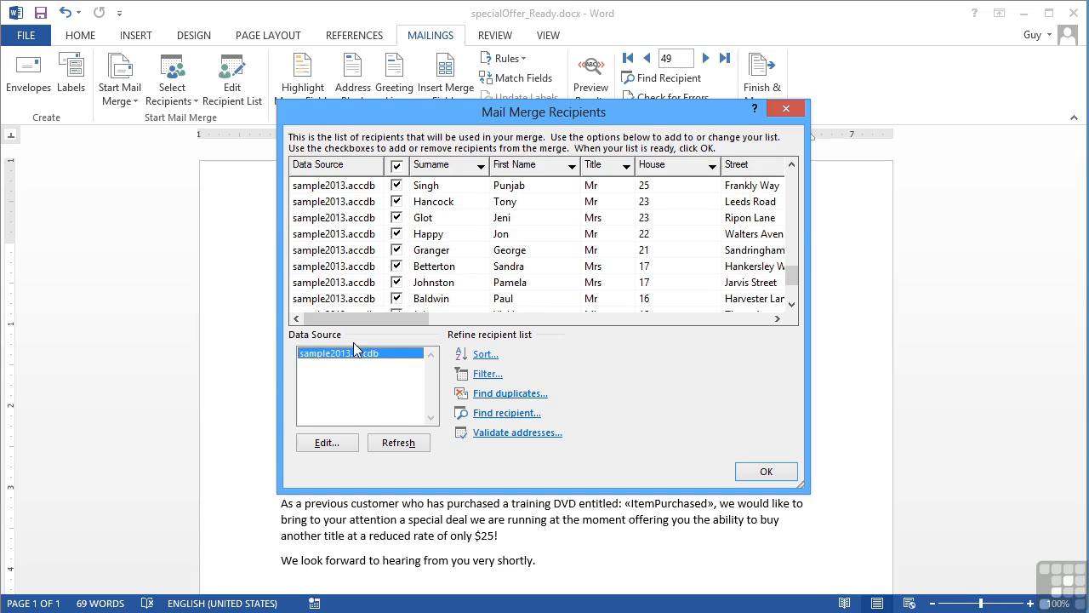
click(326, 443)
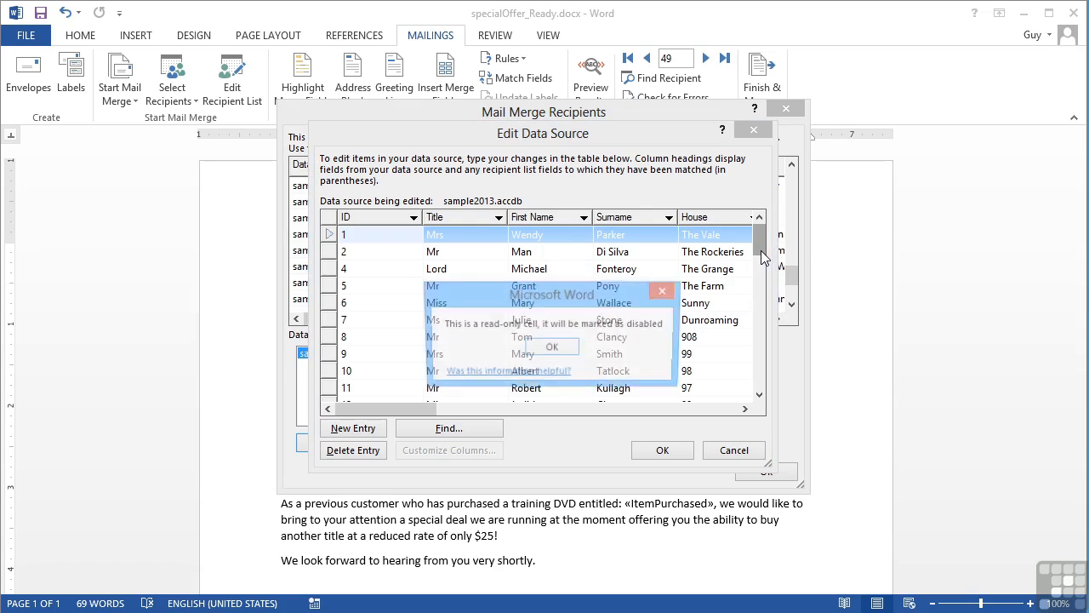
click(564, 352)
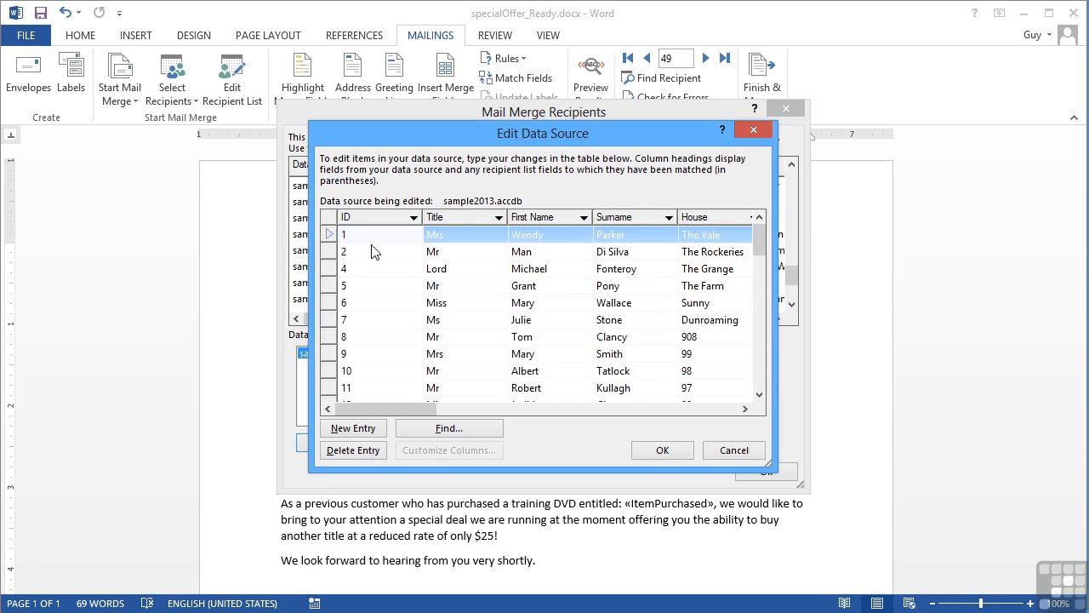
click(476, 237)
click(478, 235)
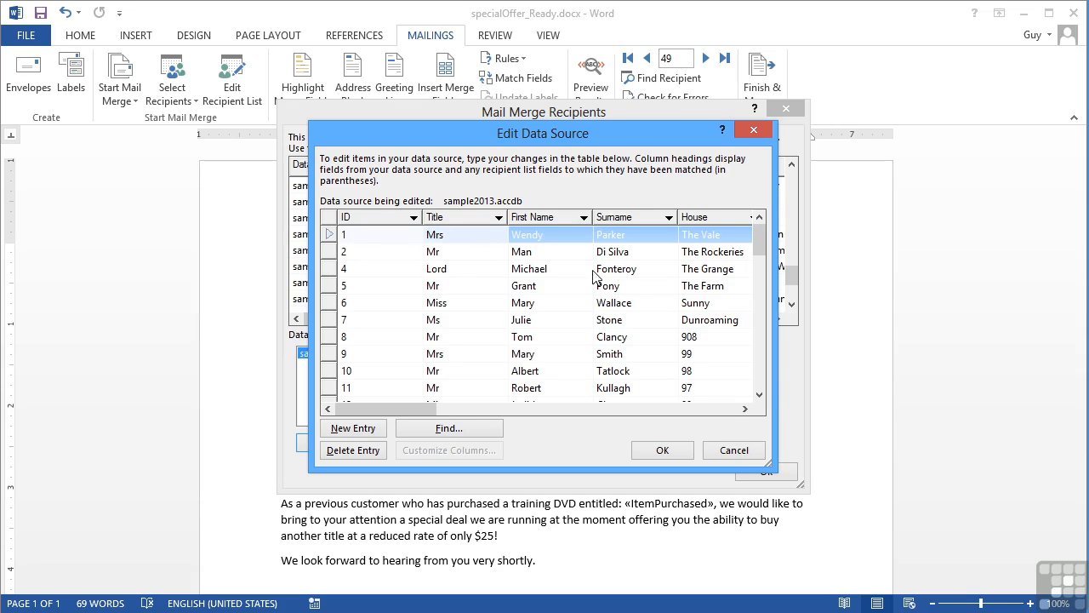
mouse_move(761, 258)
mouse_down()
mouse_move(755, 307)
mouse_move(757, 239)
mouse_up()
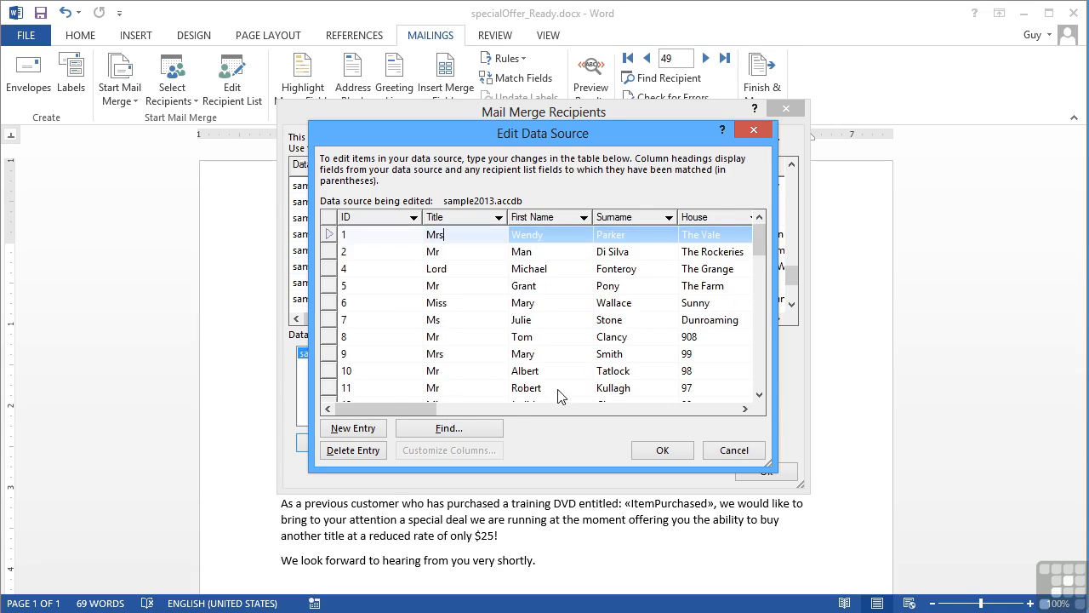
Use Find Entry on the First Name field to locate the record named 'robert'.
click(448, 431)
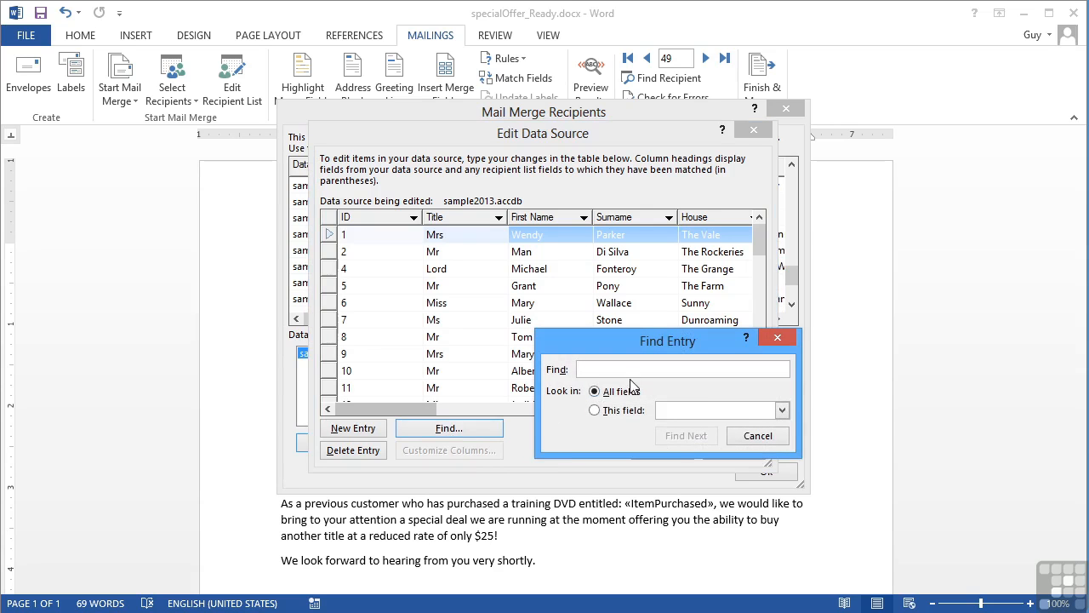
text(roberto)
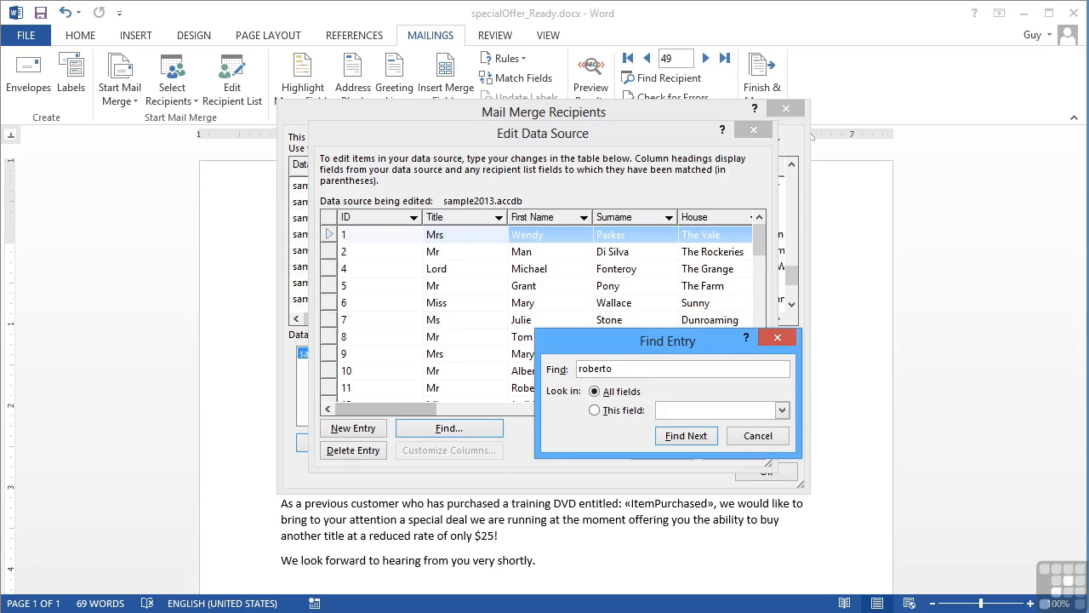
click(594, 410)
click(780, 412)
click(712, 414)
click(686, 437)
click(553, 356)
text(roberts)
key(BackSpace)
click(708, 438)
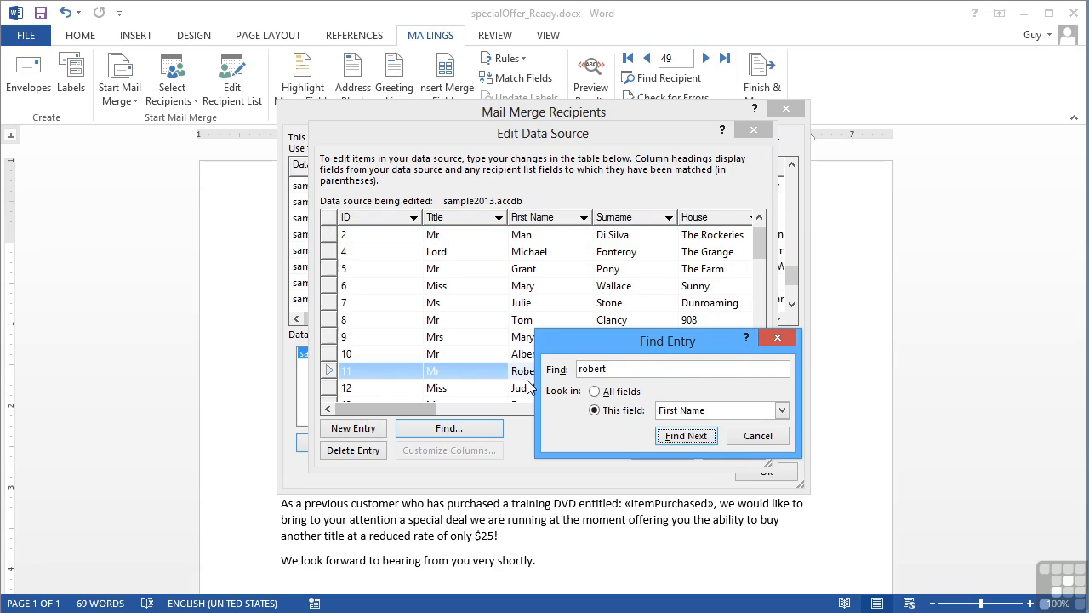
click(777, 338)
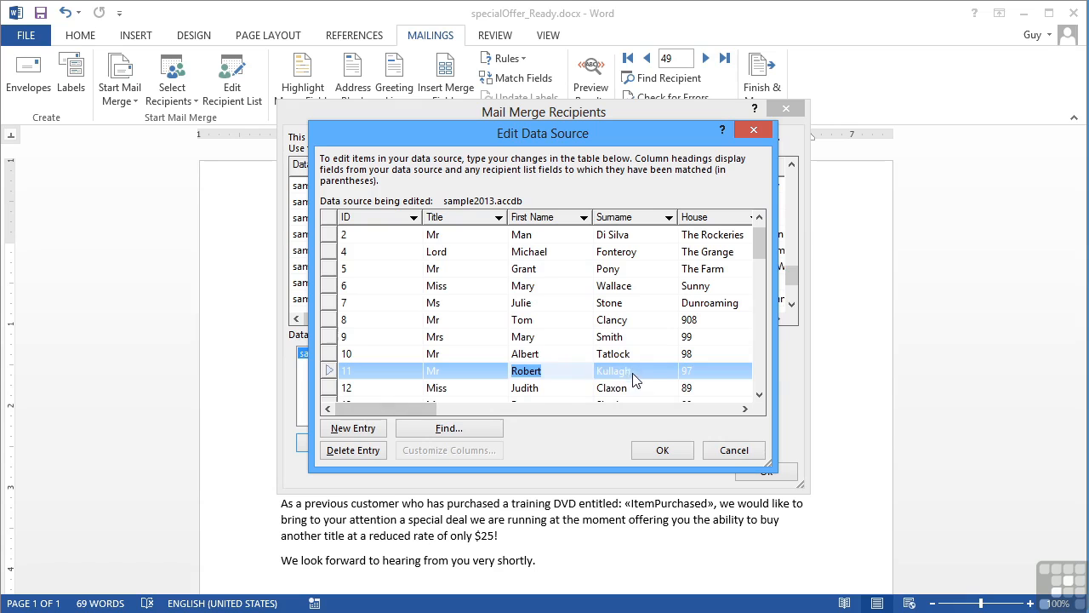
Select cells of the found record 11, dismissing the read-only warning.
click(644, 379)
click(745, 409)
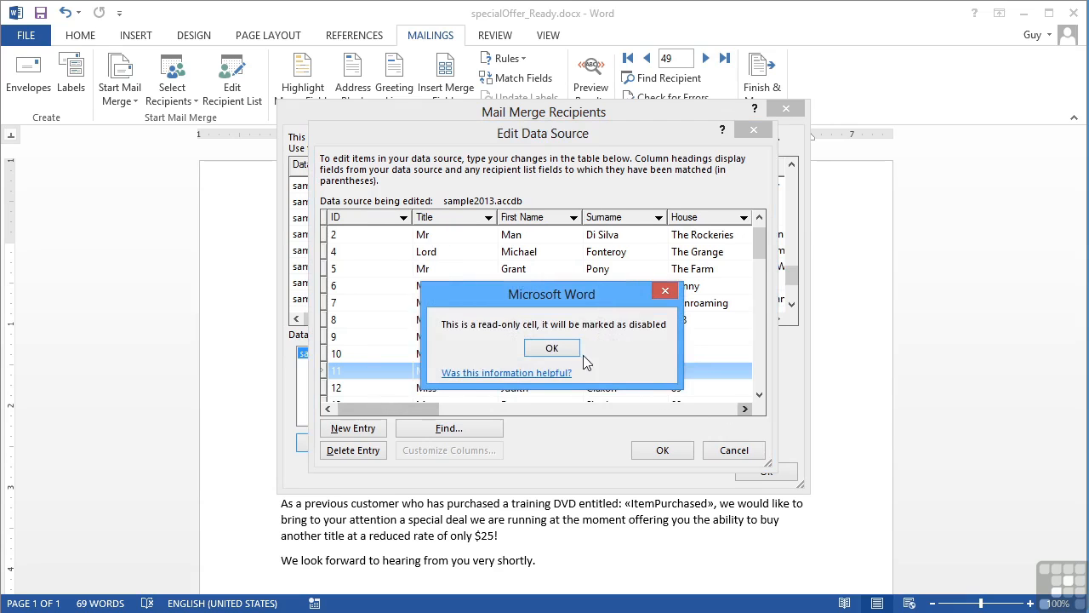
click(572, 351)
click(745, 408)
click(745, 408)
Scroll to the Postcode column and correct the ending of record 11's postcode.
drag(427, 410, 554, 413)
click(633, 371)
click(633, 371)
key(BackSpace)
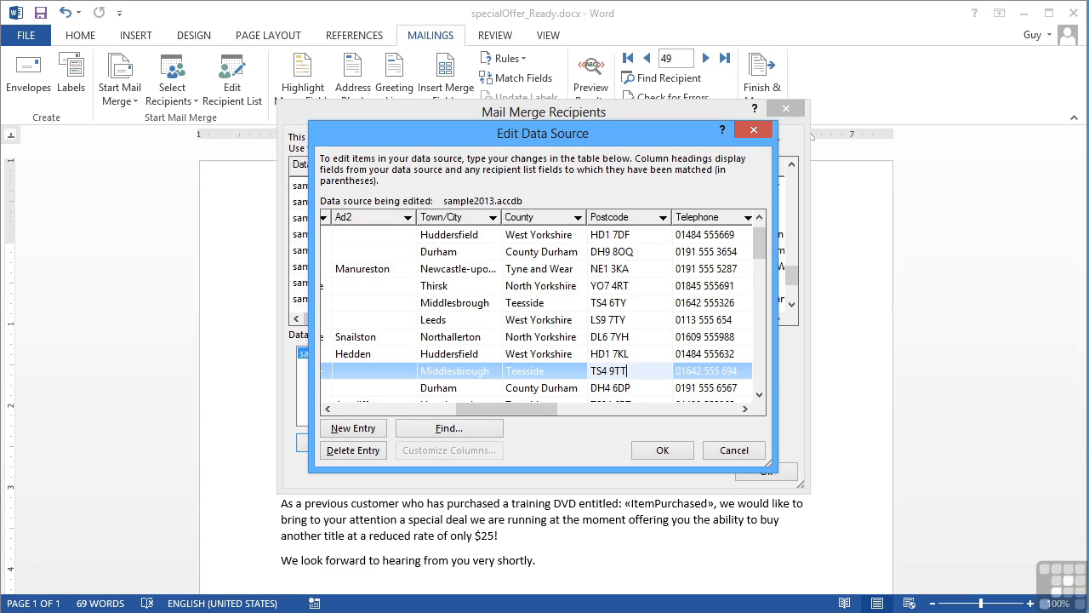
drag(536, 409, 546, 408)
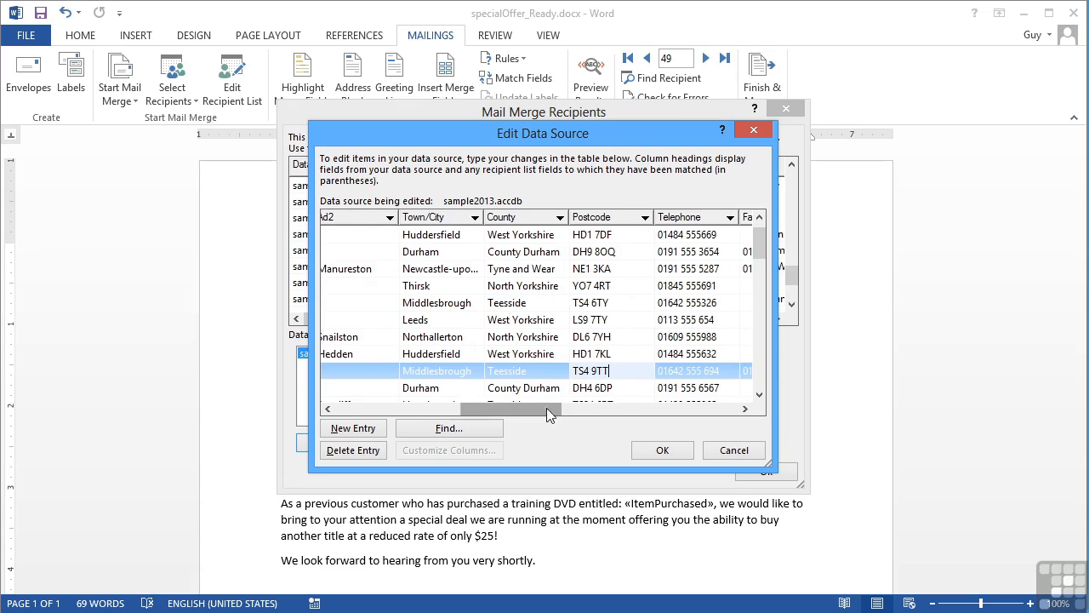
click(621, 392)
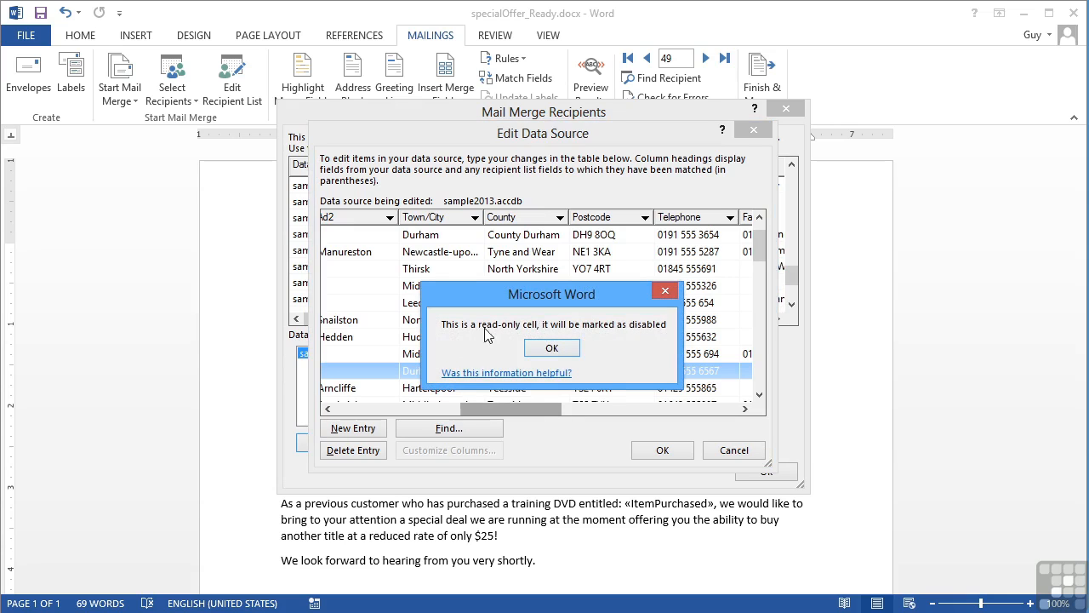
click(569, 351)
Scroll back, select record 13, and bring up the First Name column's sort options.
drag(530, 410, 398, 409)
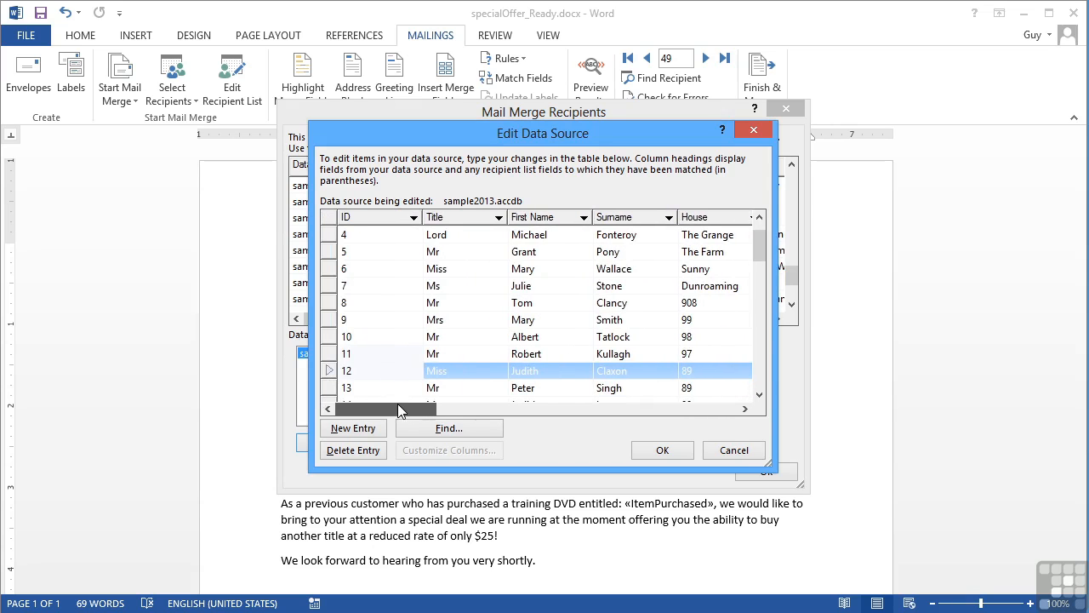
click(481, 390)
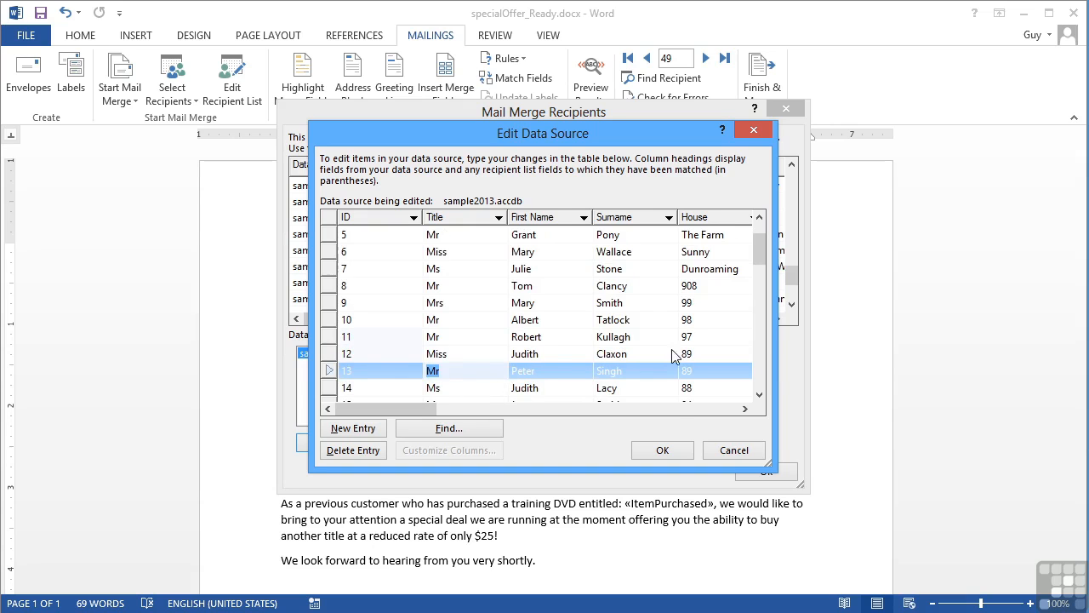
click(760, 255)
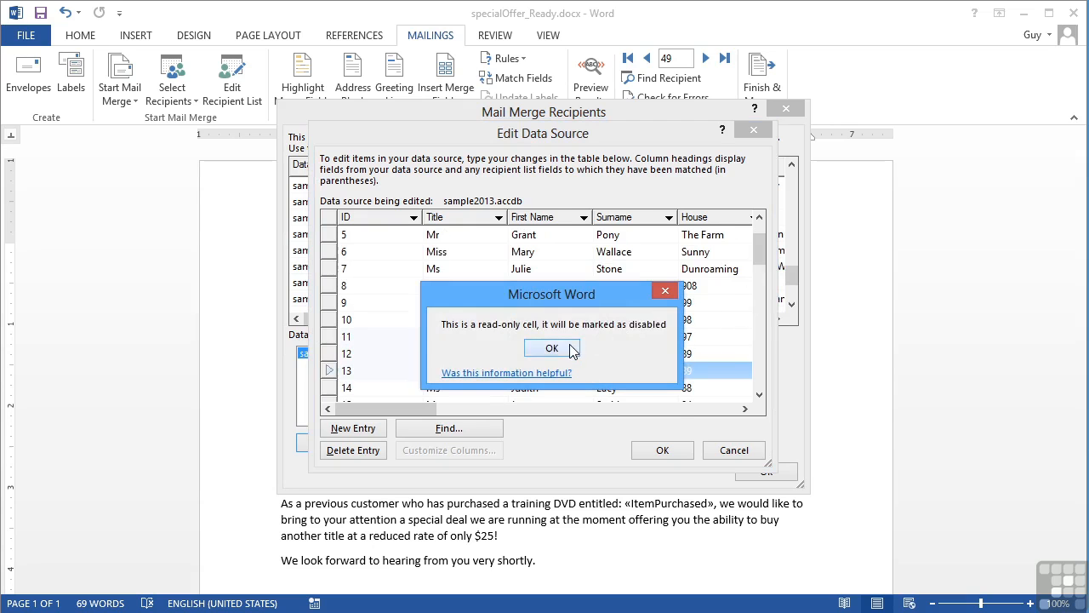
click(552, 348)
click(584, 218)
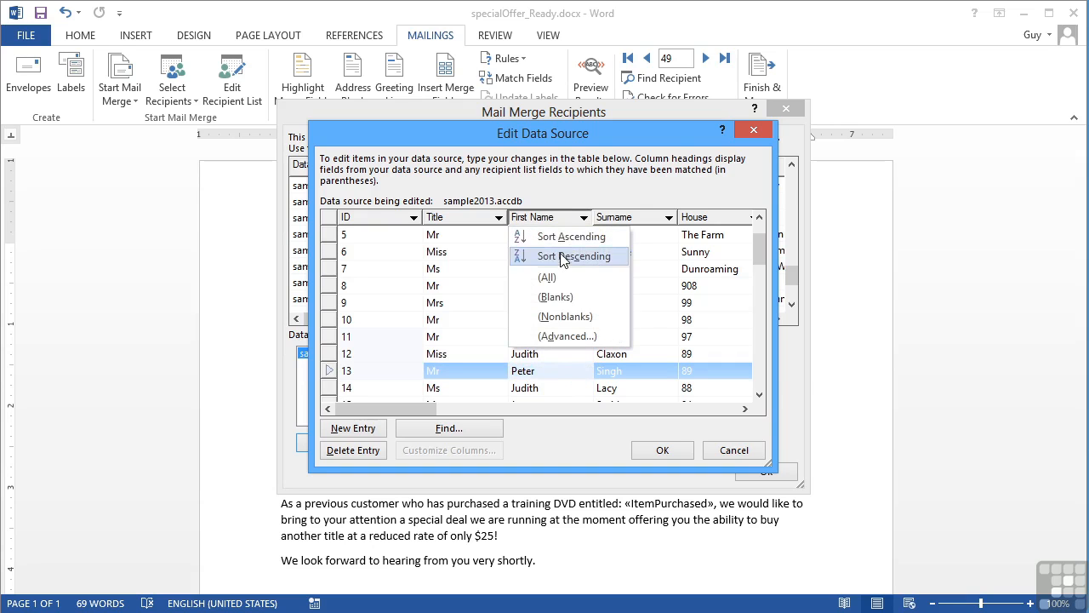
Sort the records by First Name from A to Z.
click(568, 237)
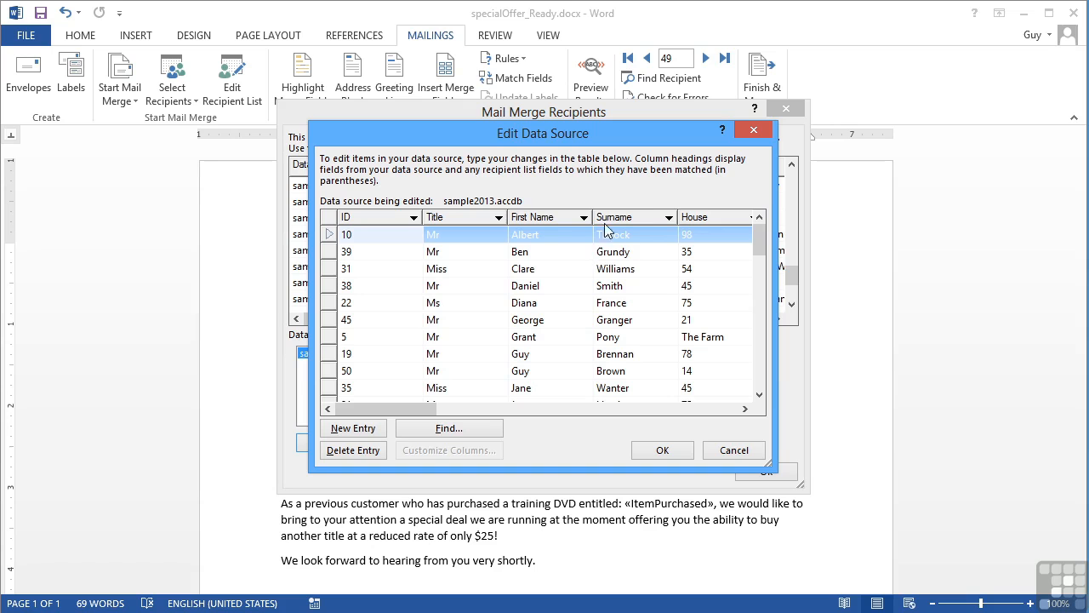
click(759, 246)
click(567, 345)
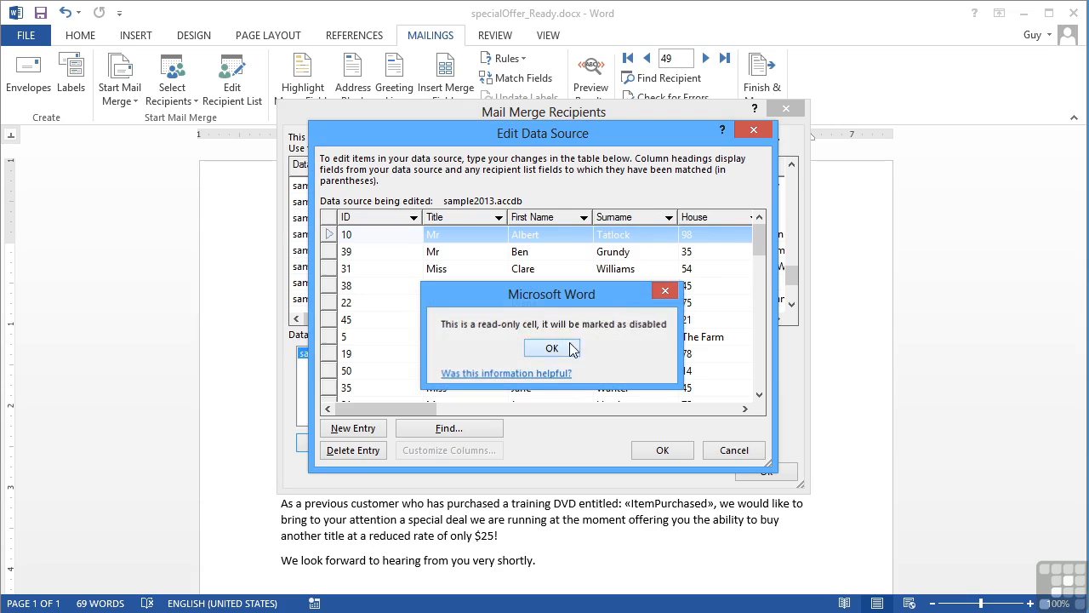
click(760, 271)
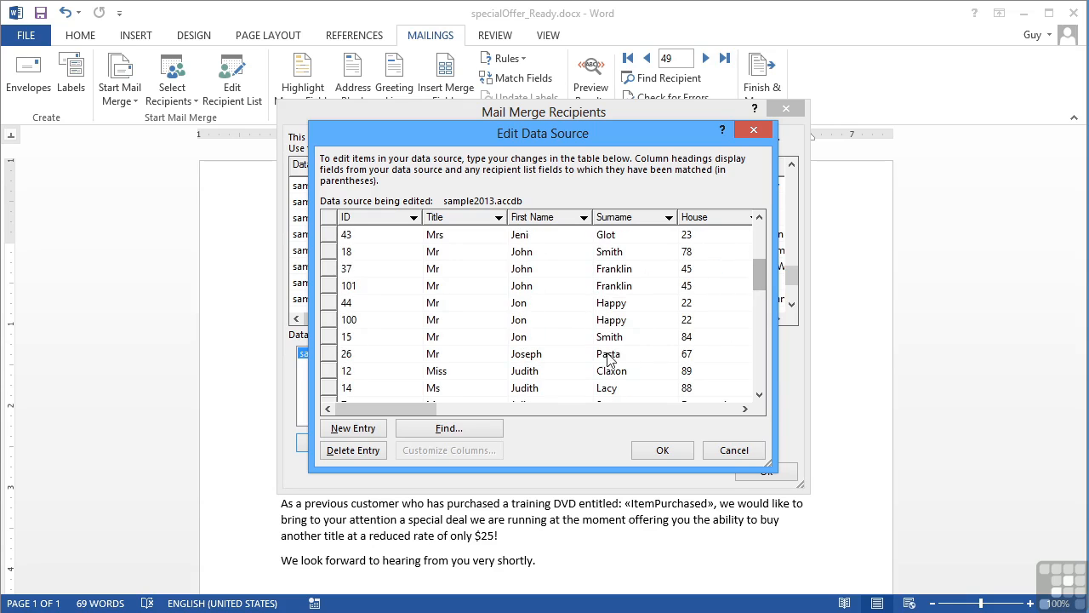
Change record 100's surname from Happy to Happiness.
click(631, 319)
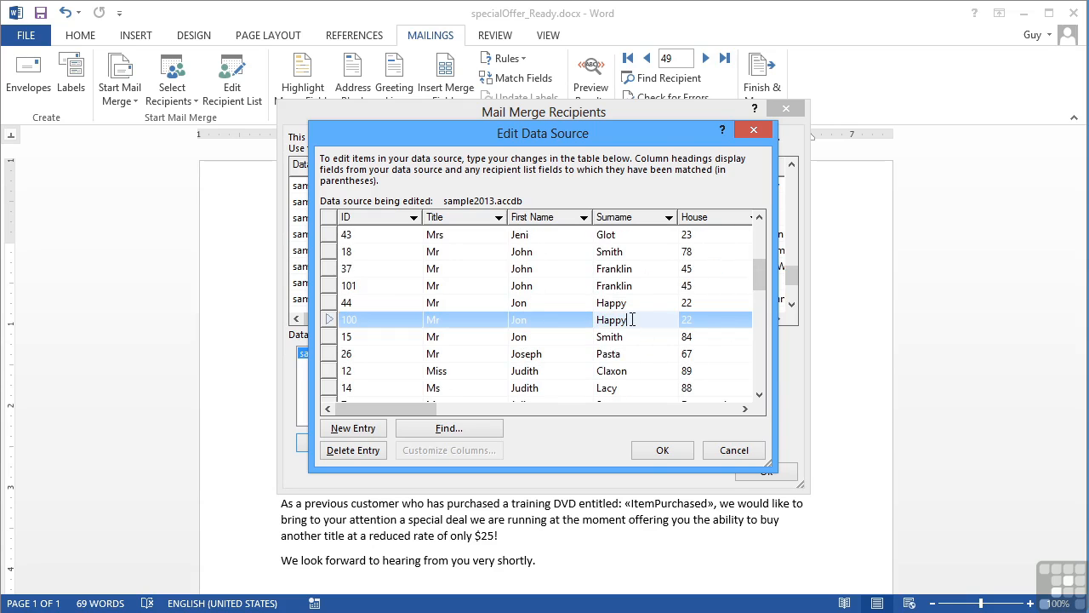
key(BackSpace)
text(inee)
click(627, 340)
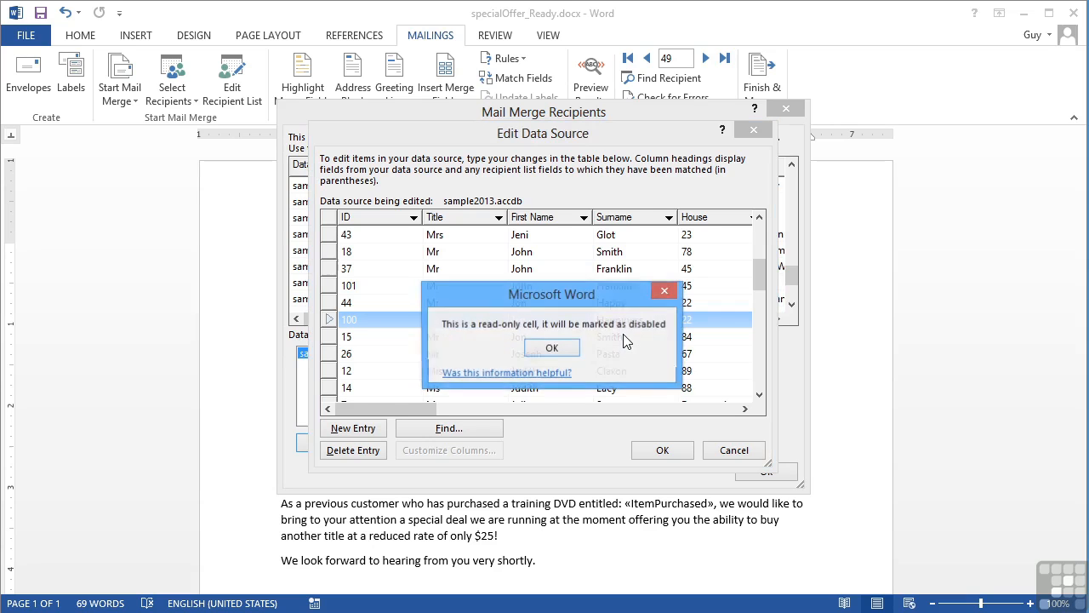
click(566, 351)
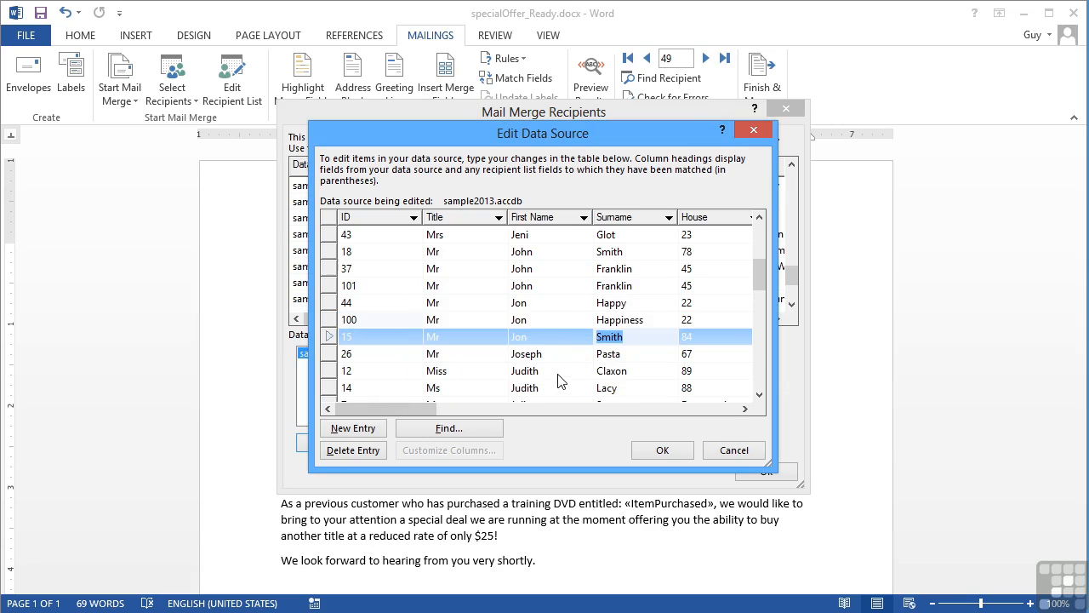
click(360, 430)
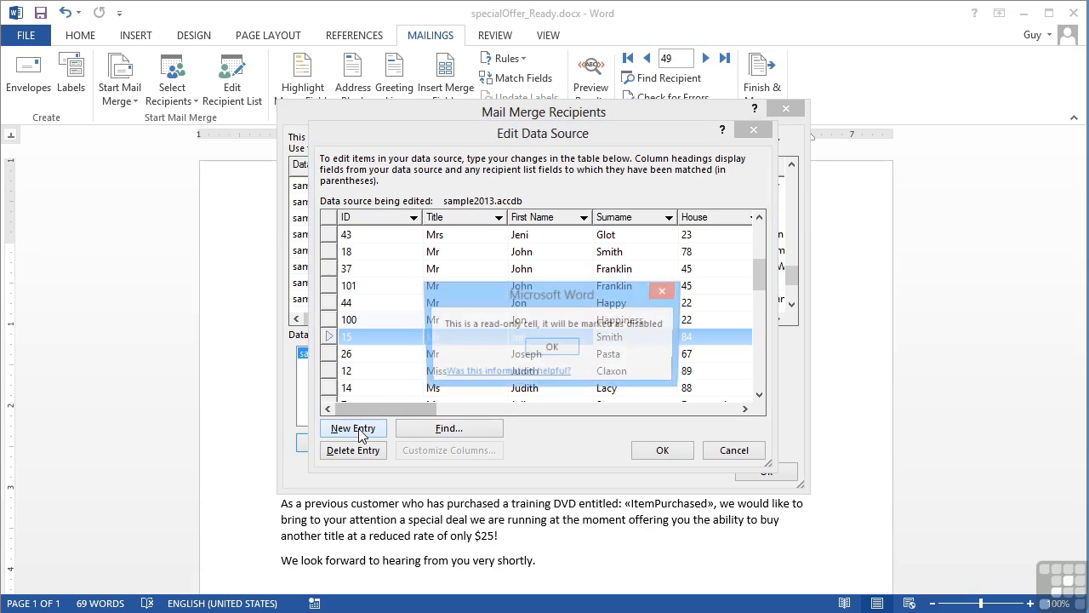
Enter the new record's title Mr, the recipient's first name and surname, a Leeds, West Yorkshire address and postcode.
click(550, 345)
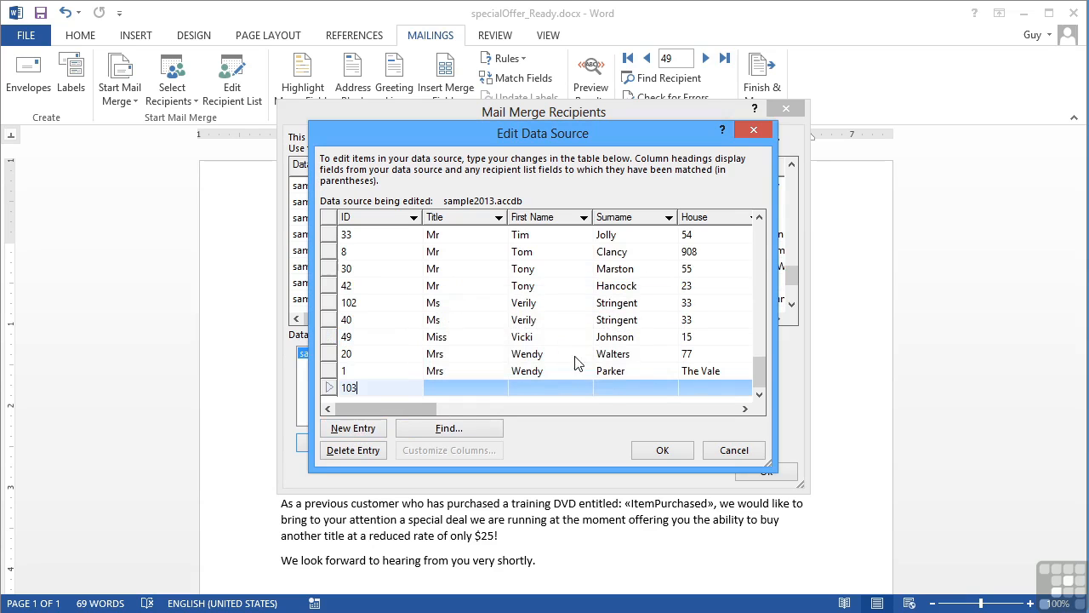
click(454, 386)
text(Mr)
key(Tab)
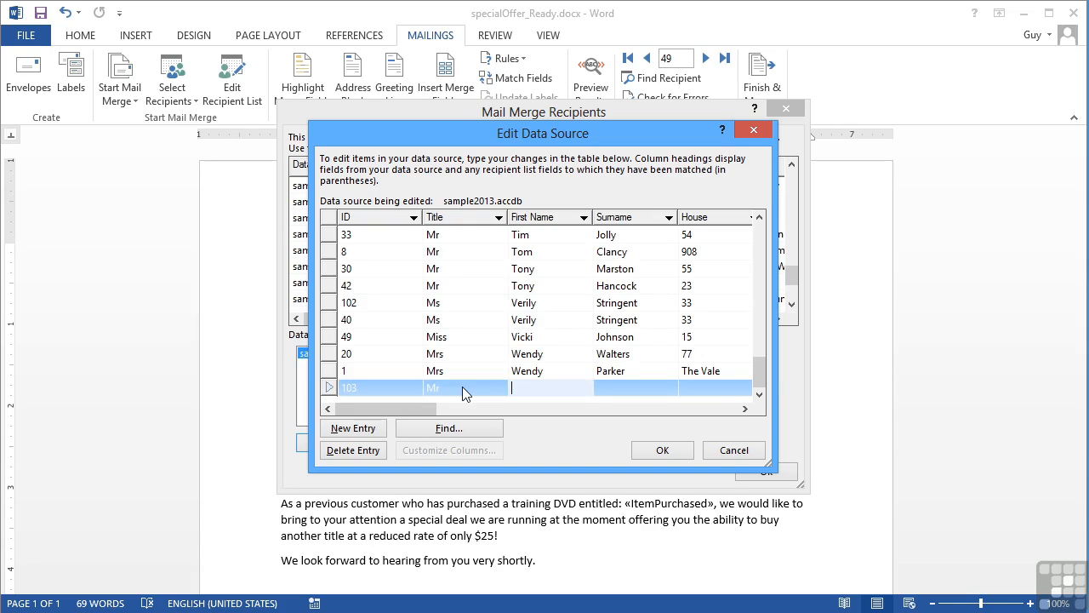
key(Tab)
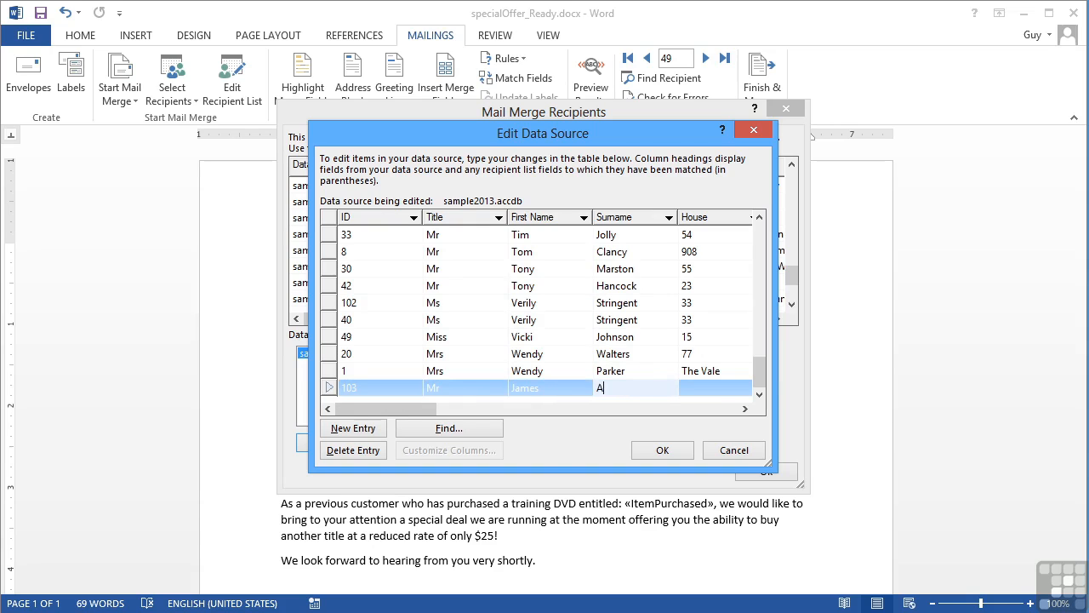
key(Tab)
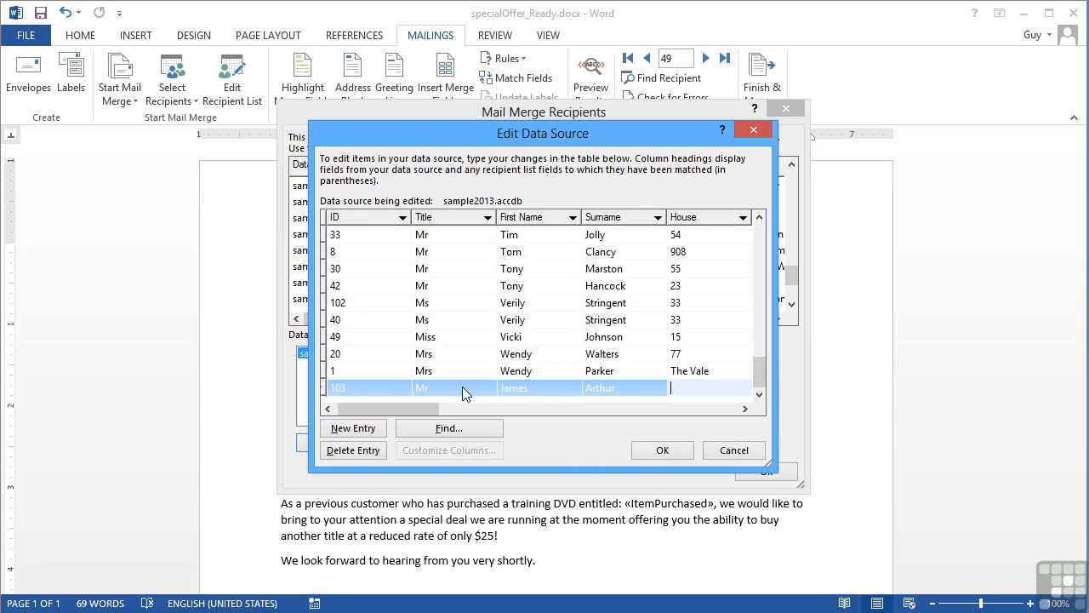
key(Tab)
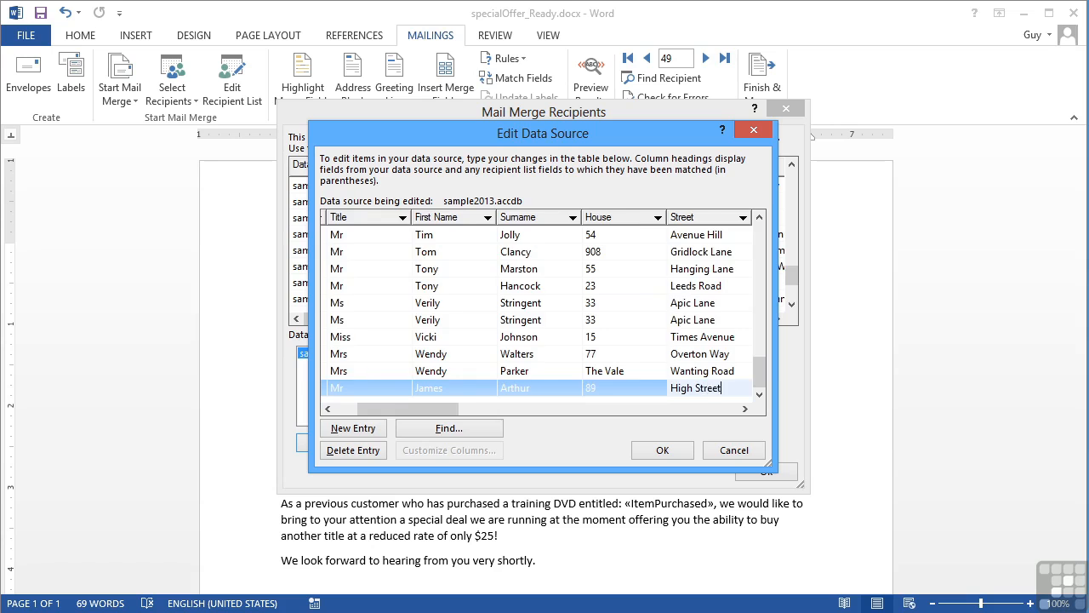
key(Tab)
key(Tab)
key(Tab)
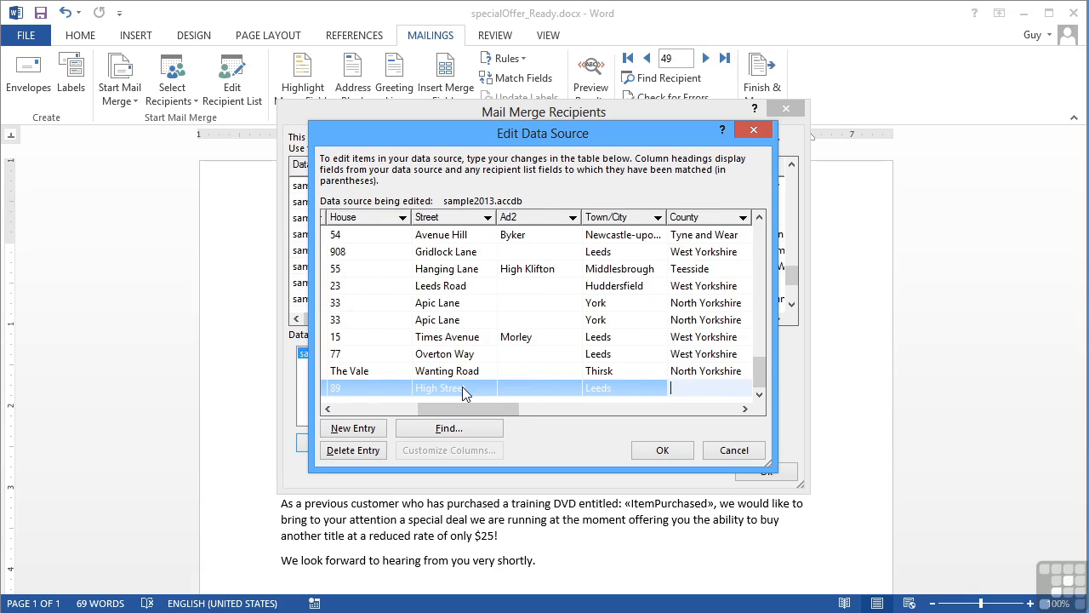
key(Tab)
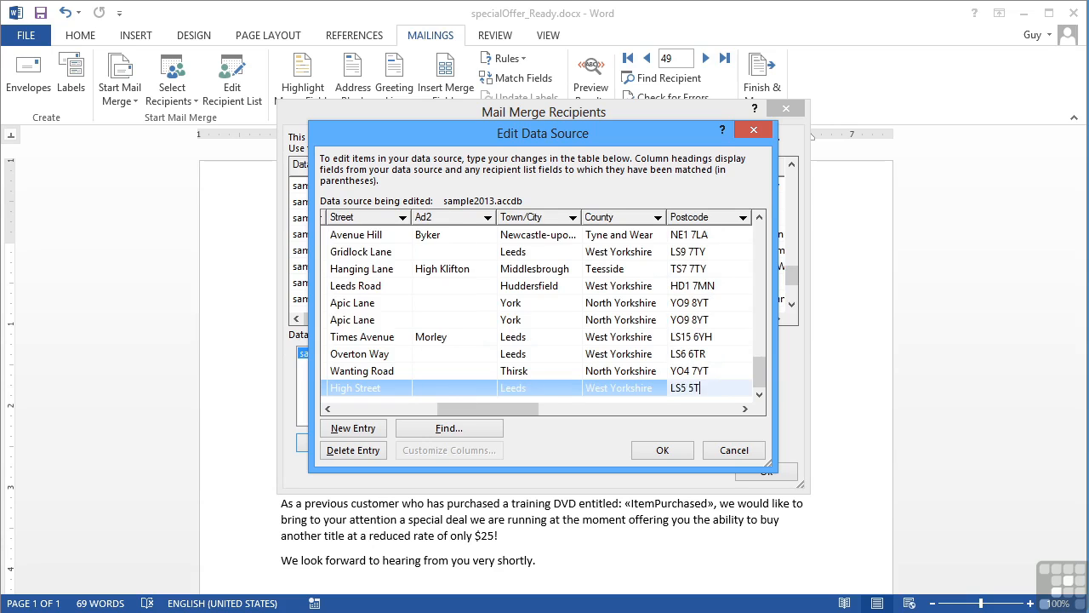
text(T)
key(Tab)
key(Tab)
key(Tab)
key(Tab)
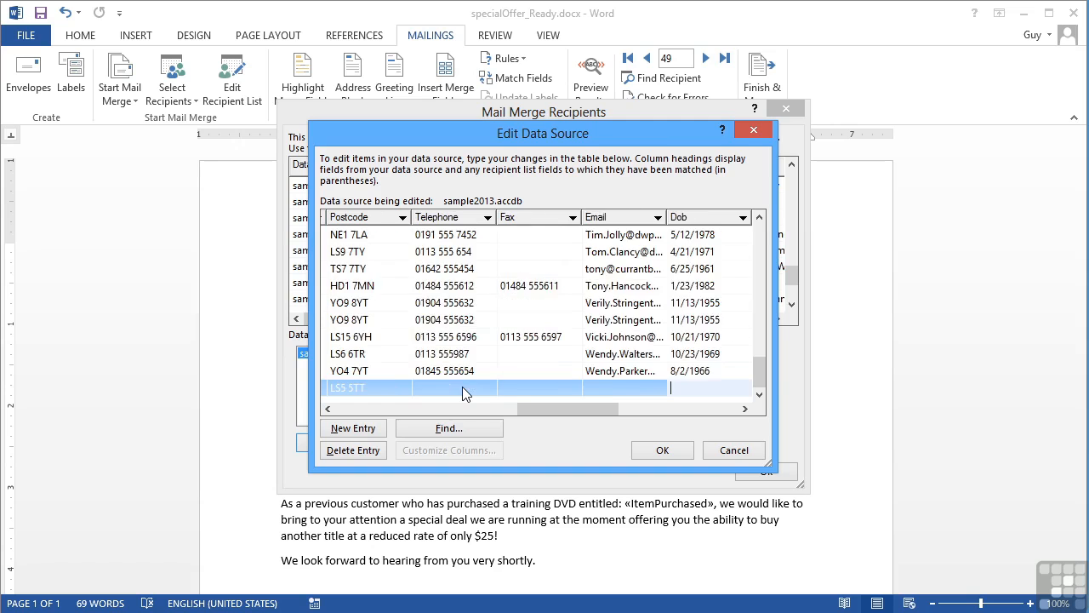
After the database engine error, fill in the recipient's e-mail address.
key(Tab)
click(551, 355)
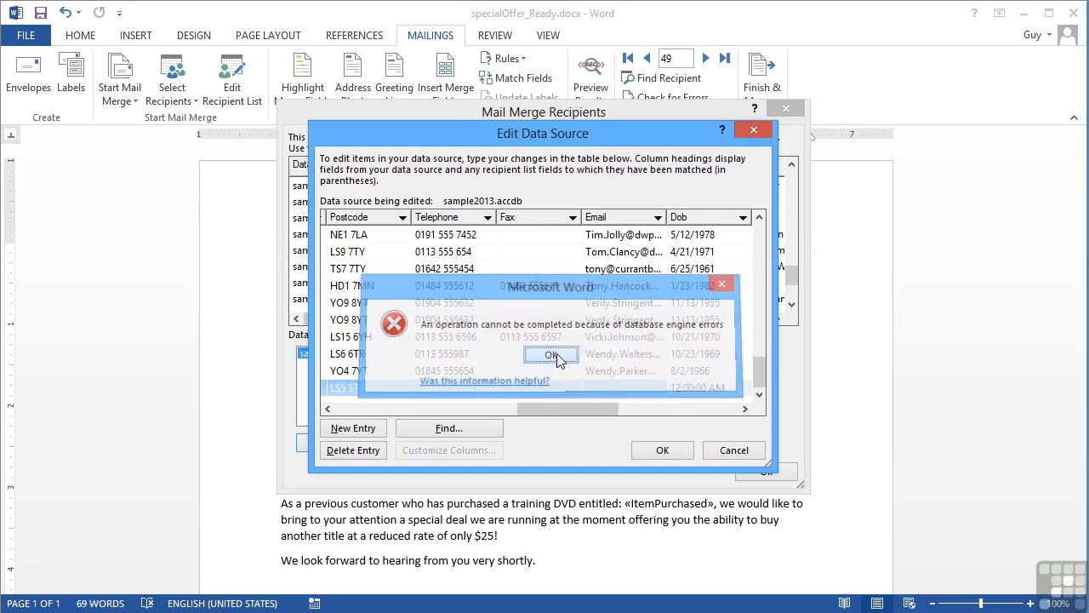
click(628, 391)
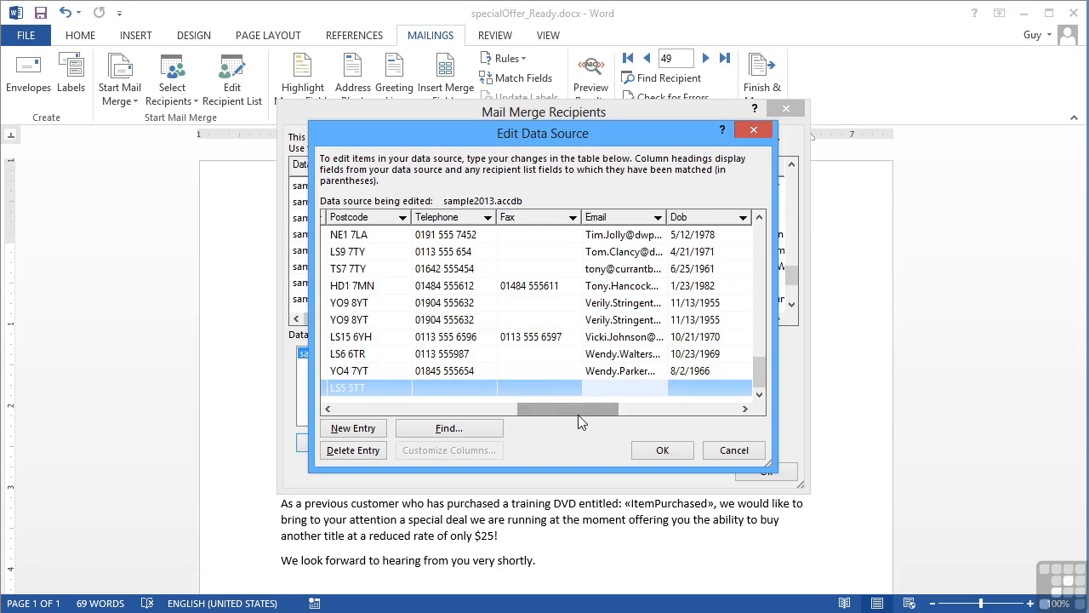
key(shift+Tab)
key(shift+Tab)
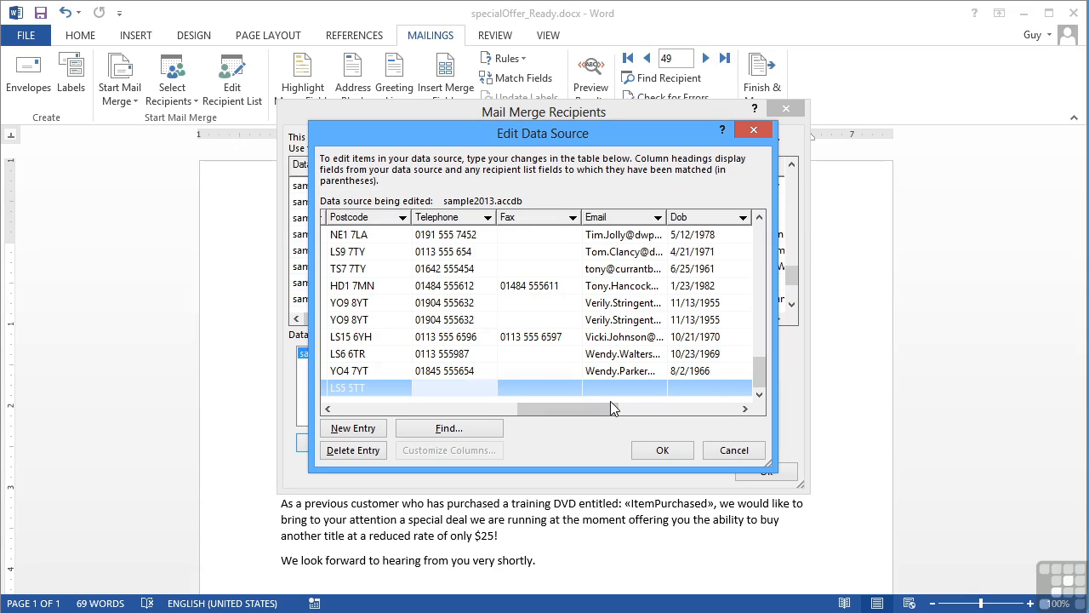
key(Tab)
key(Tab)
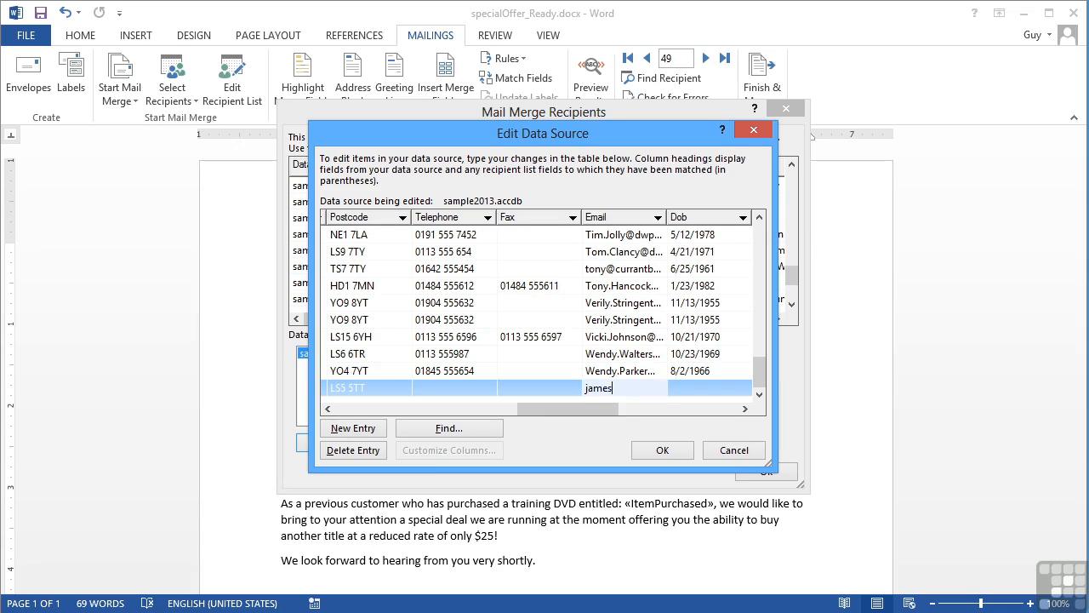
Enter date of birth, salary, Sex 1, single status, department Sales, purchase date 3/22/2013 and item Excel 2010.
key(Tab)
text(8)
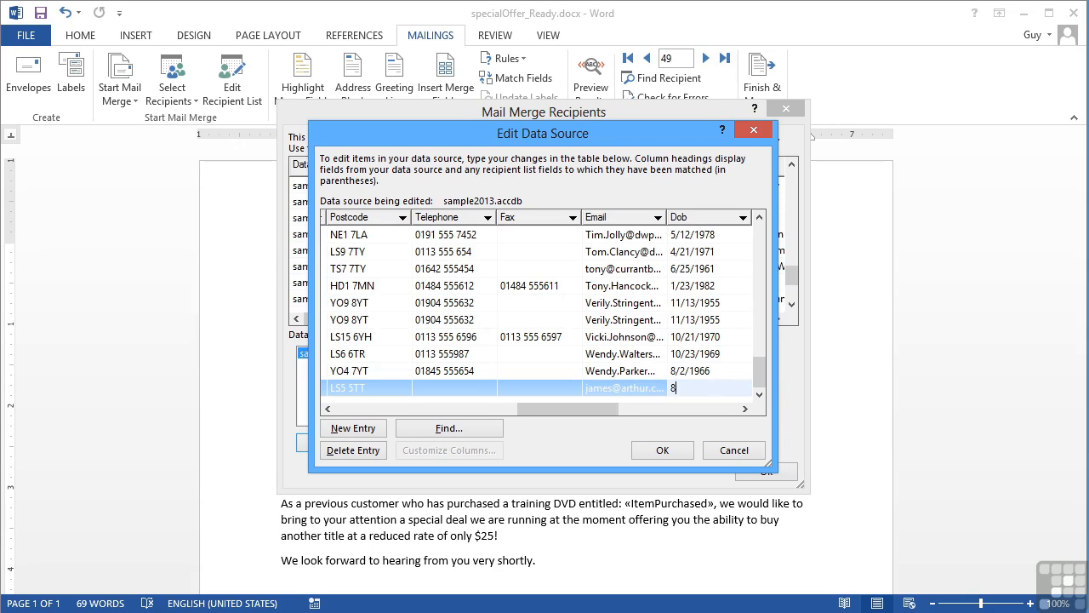
text(/2/1976)
key(Tab)
text(6)
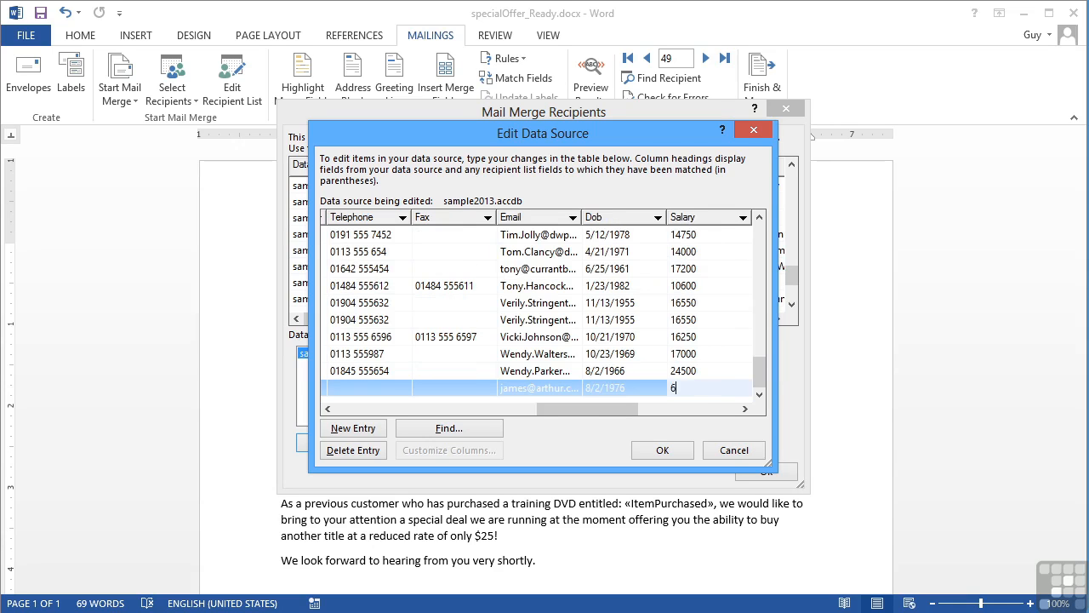
text(5430)
key(Tab)
text(0)
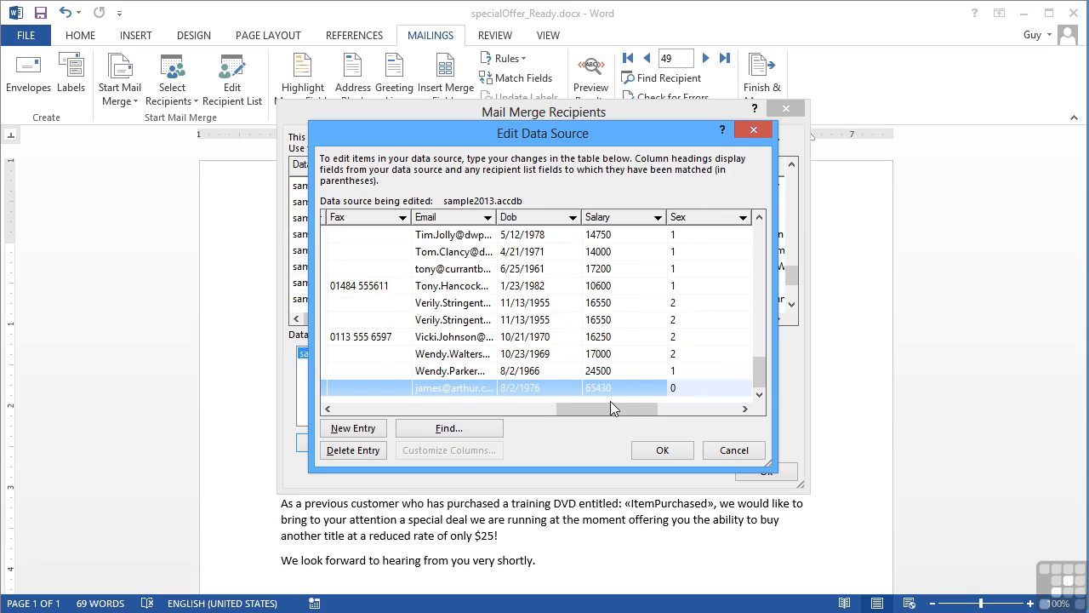
key(BackSpace)
text(1)
key(Tab)
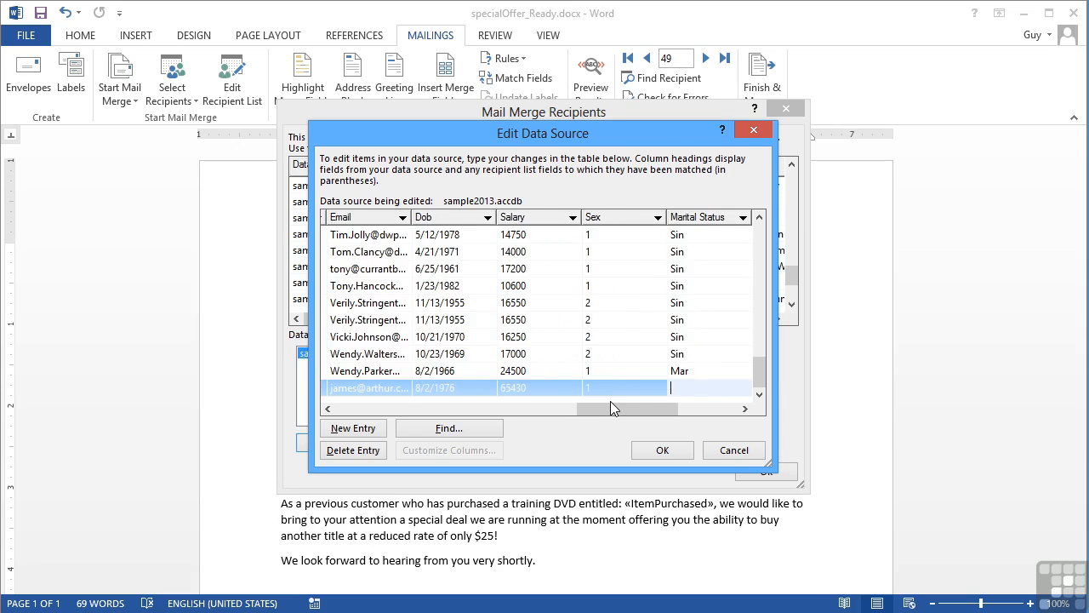
text(Sin)
key(Tab)
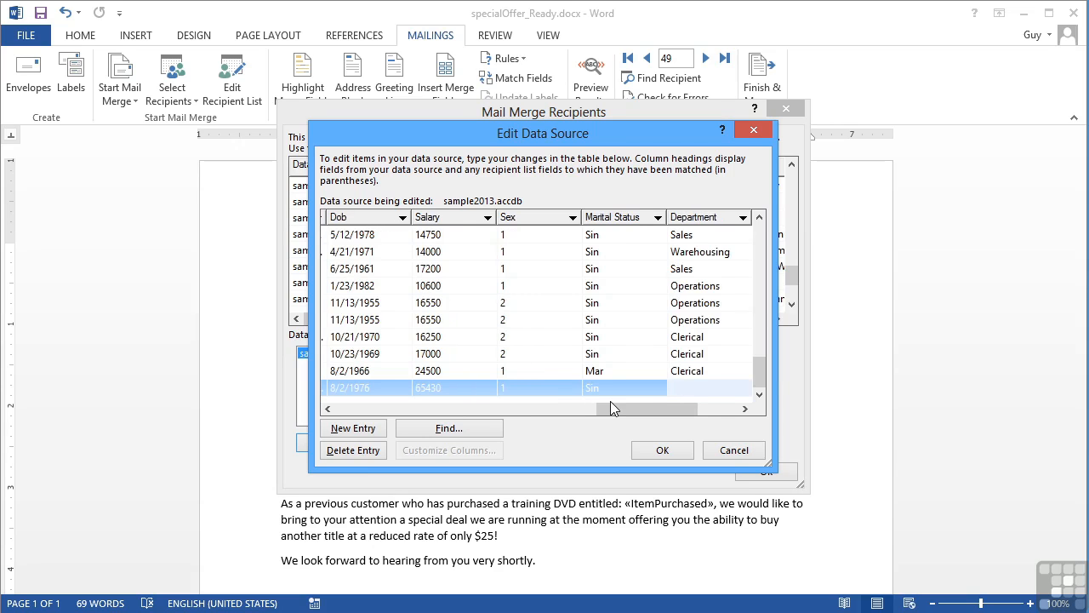
text(les)
key(Tab)
text(3/22/2013)
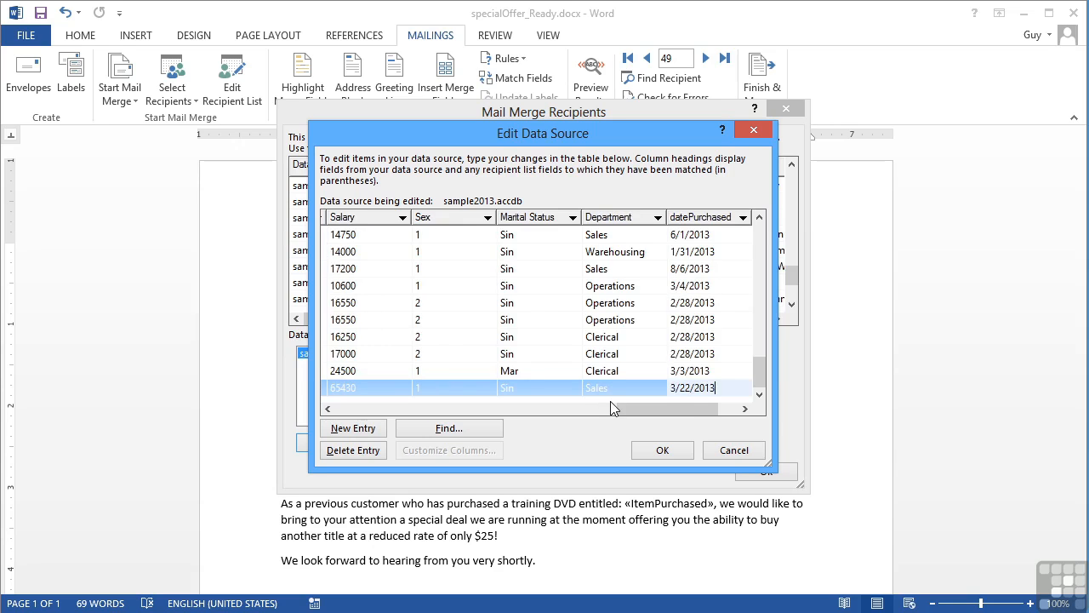
key(Tab)
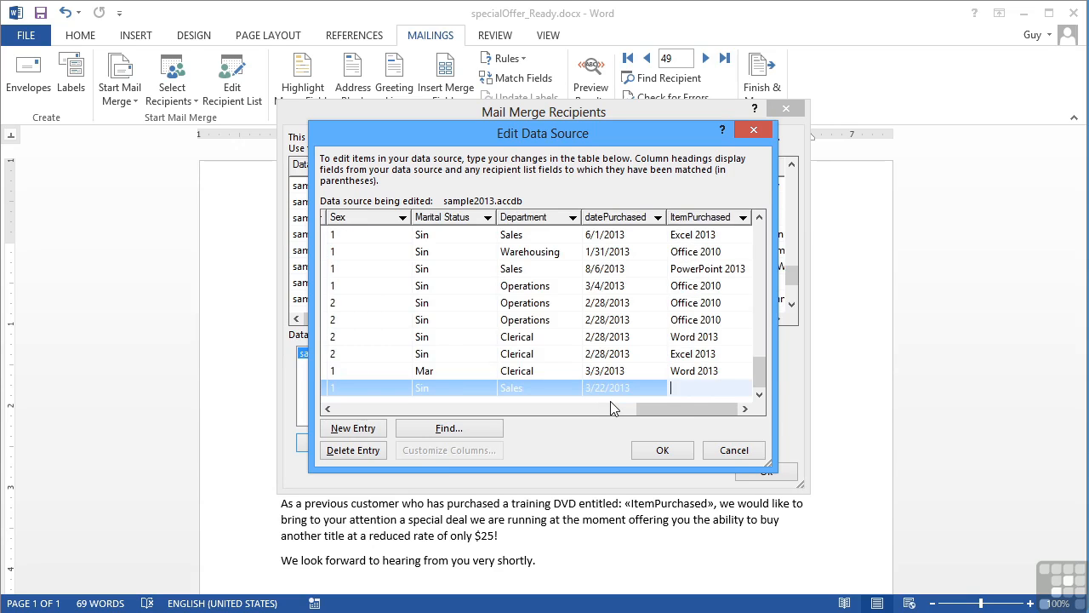
text(Excel 2010)
Fill in the new recipient's telephone number after the empty-Telephone error.
key(Return)
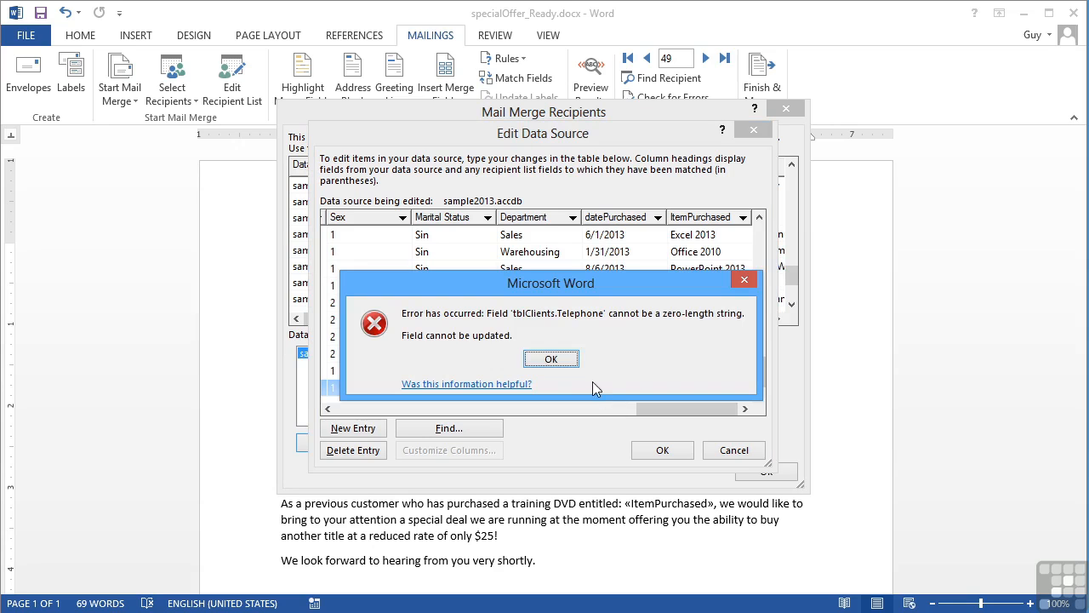
click(550, 358)
click(549, 388)
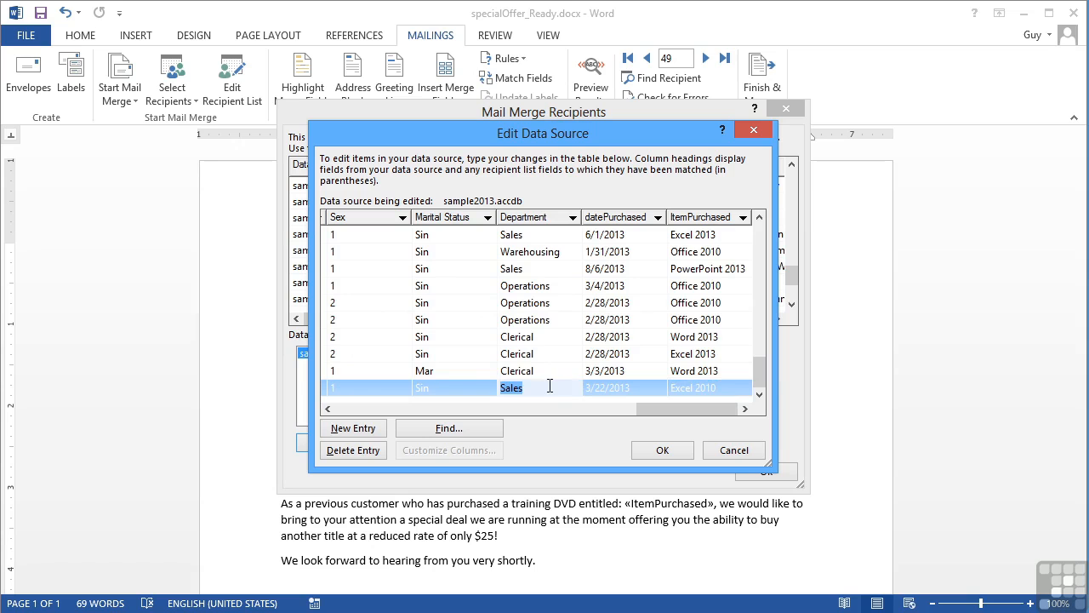
key(shift+Tab)
key(shift+Tab)
key(shift+Tab)
key(shift+Tab)
key(shift+Tab)
key(shift+Tab)
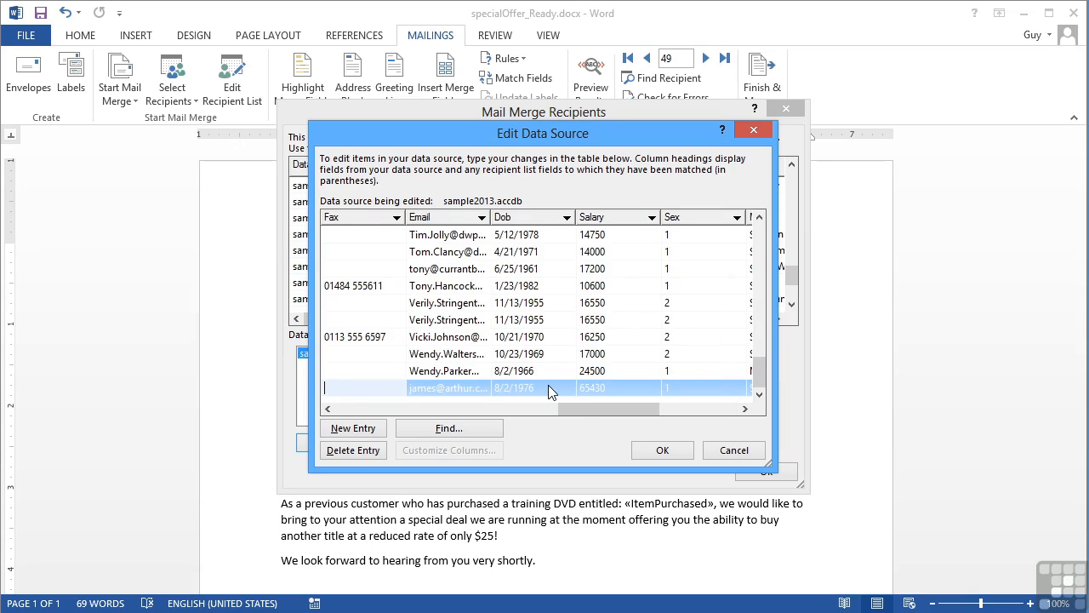
key(shift+Tab)
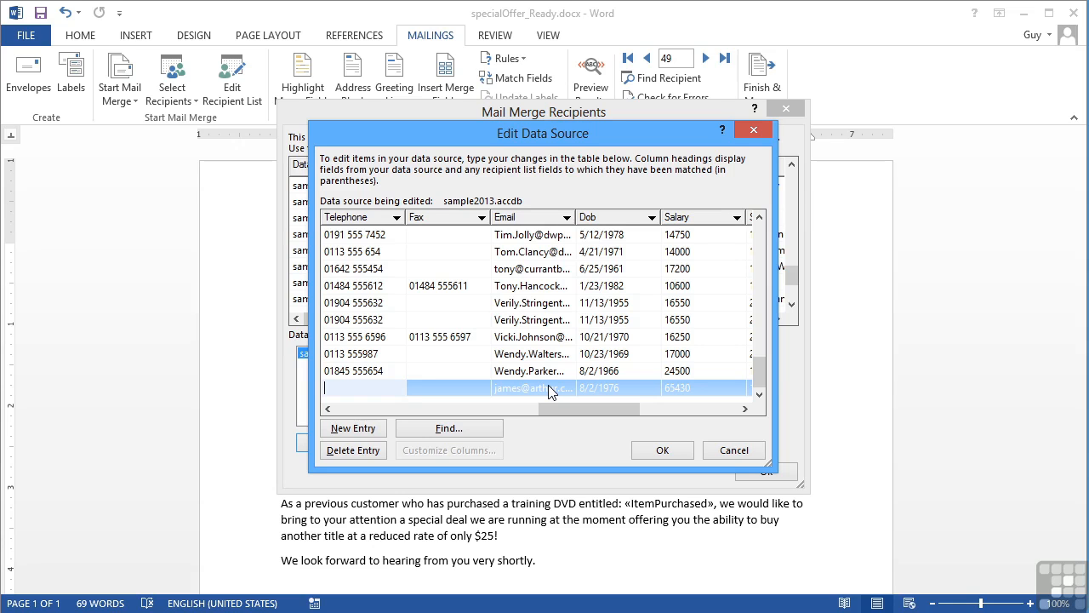
key(Tab)
key(Tab)
key(Tab)
key(Tab)
key(Tab)
key(Tab)
key(Tab)
key(Tab)
key(Tab)
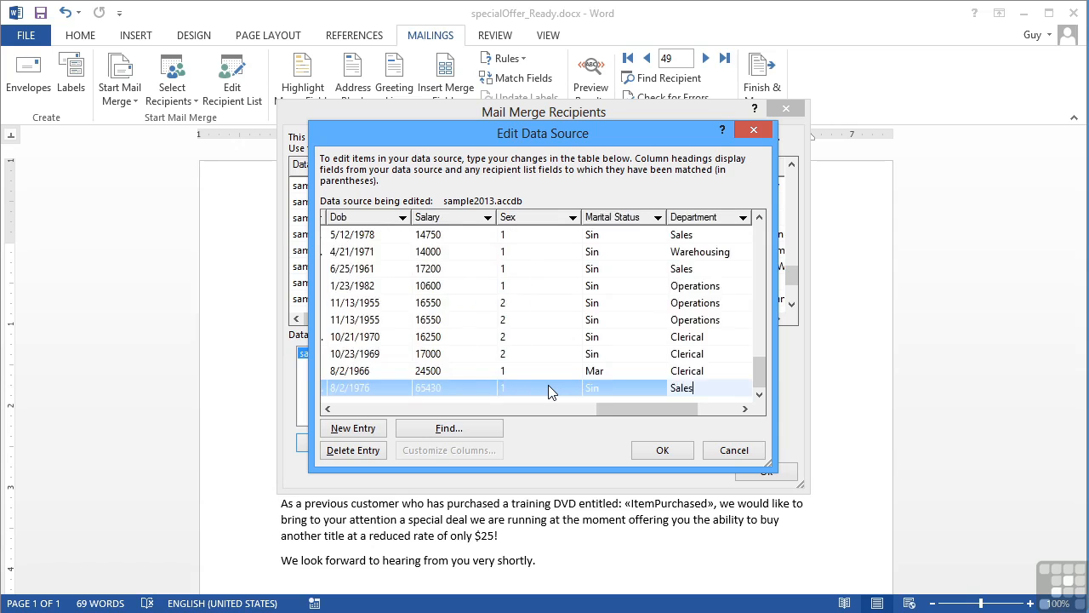
key(Tab)
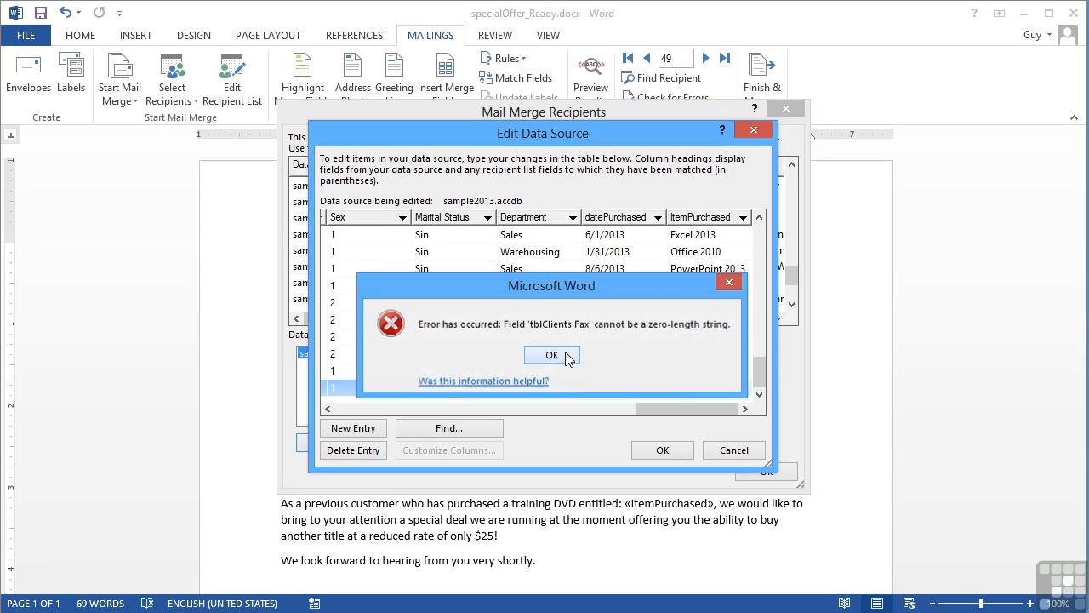
Leave the Fax field empty and tab past the last field, creating blank entry 104.
click(561, 357)
key(shift+Tab)
key(shift+Tab)
key(shift+Tab)
key(shift+Tab)
key(shift+Tab)
key(shift+Tab)
key(shift+Tab)
key(shift+Tab)
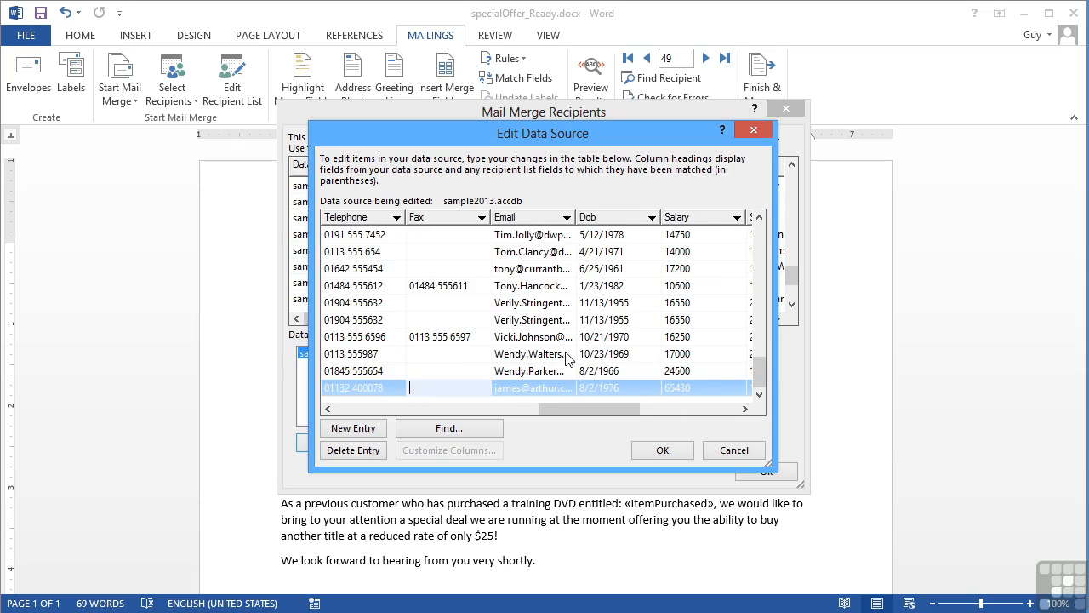
key(Tab)
key(Tab)
key(Tab)
key(Tab)
key(Tab)
key(Tab)
key(Tab)
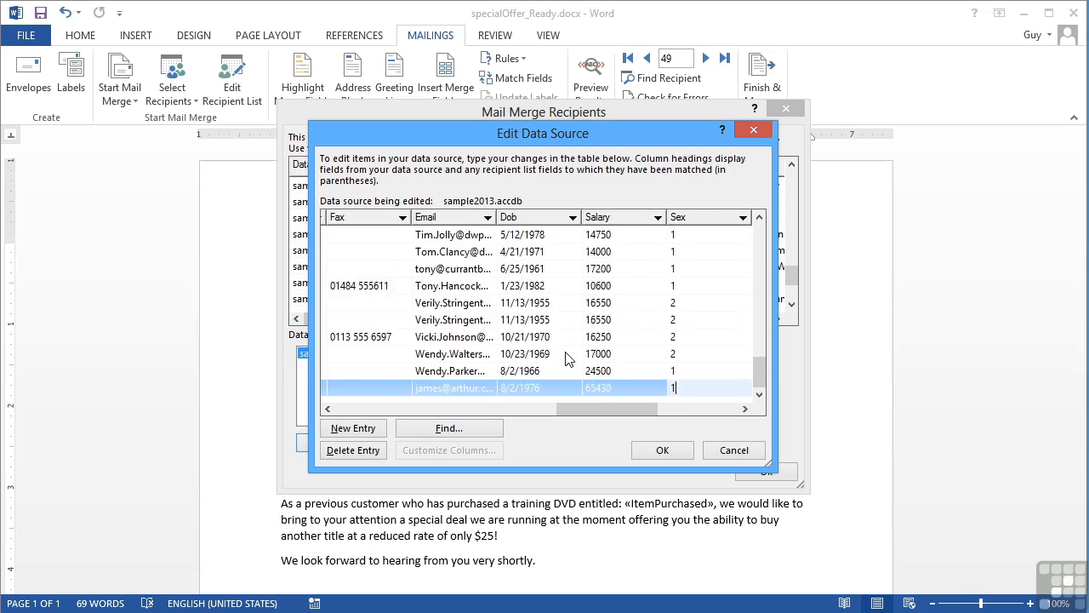
key(Tab)
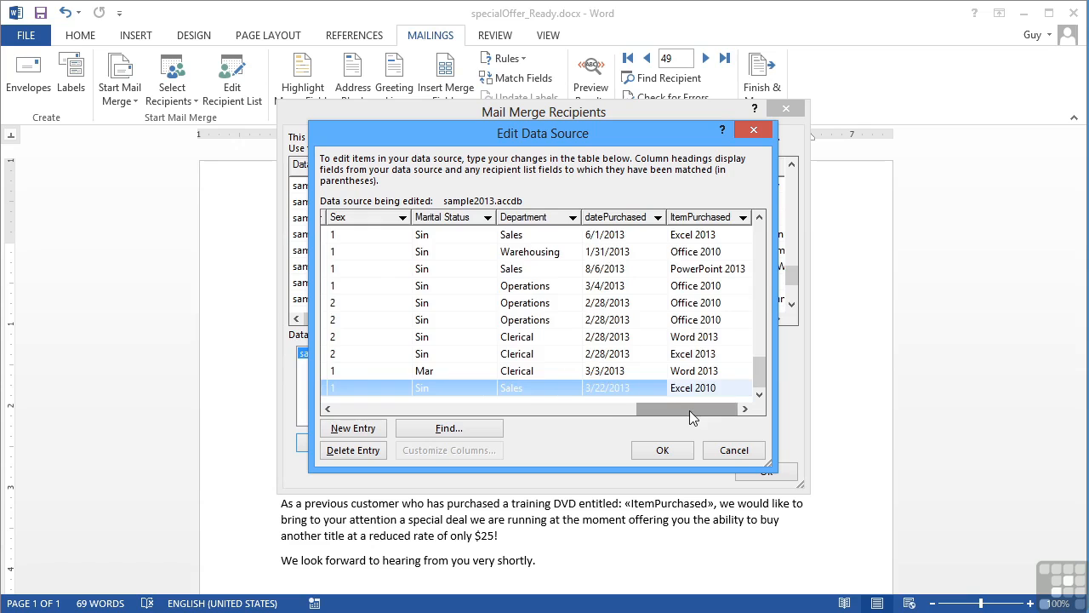
key(Tab)
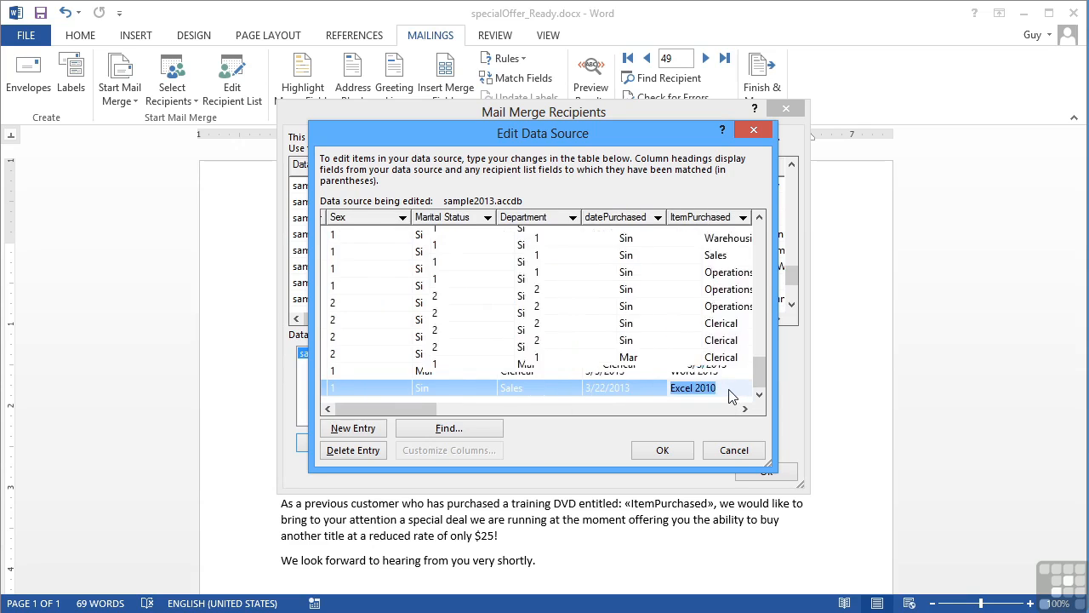
text(104)
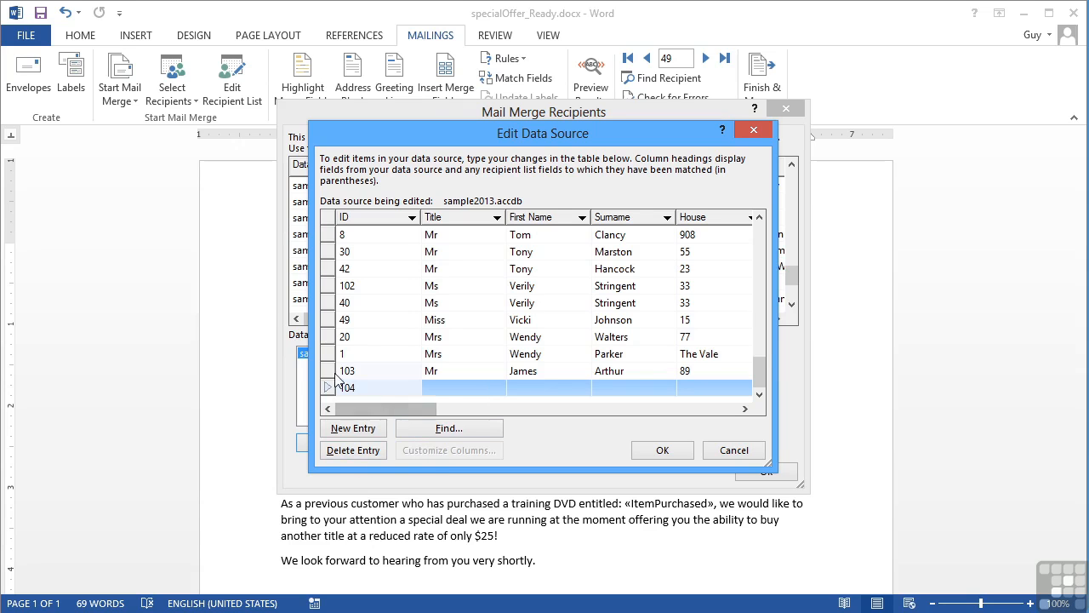
Delete the duplicate entry 102.
click(332, 289)
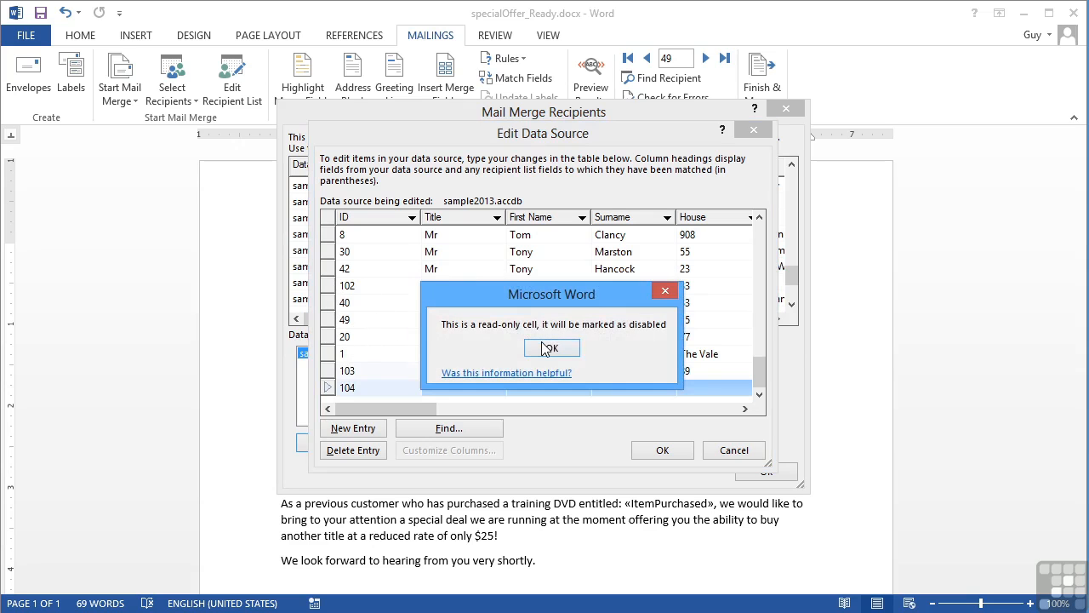
click(544, 345)
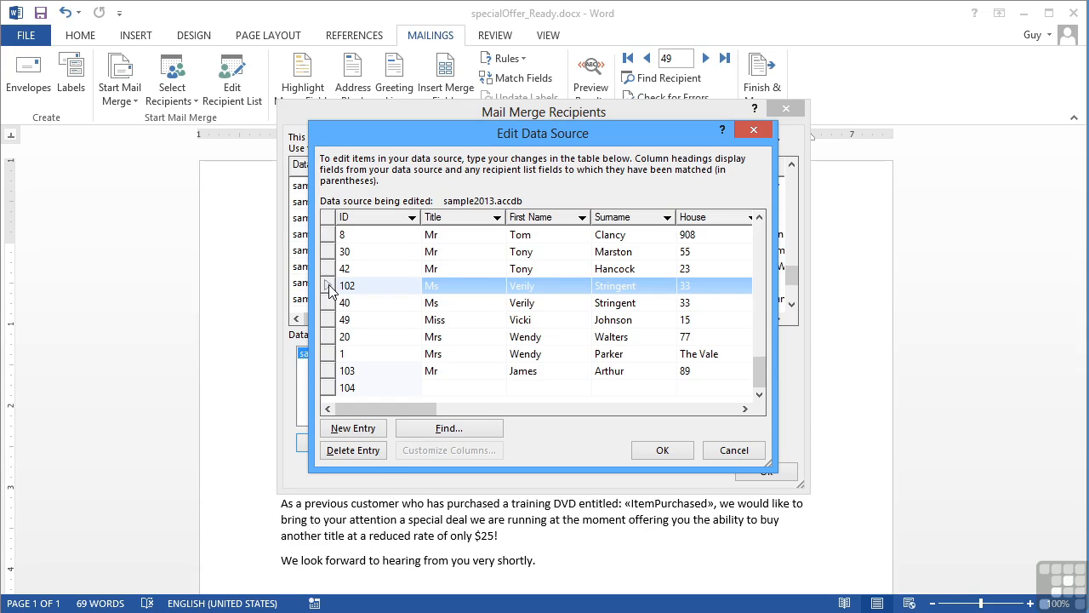
click(360, 450)
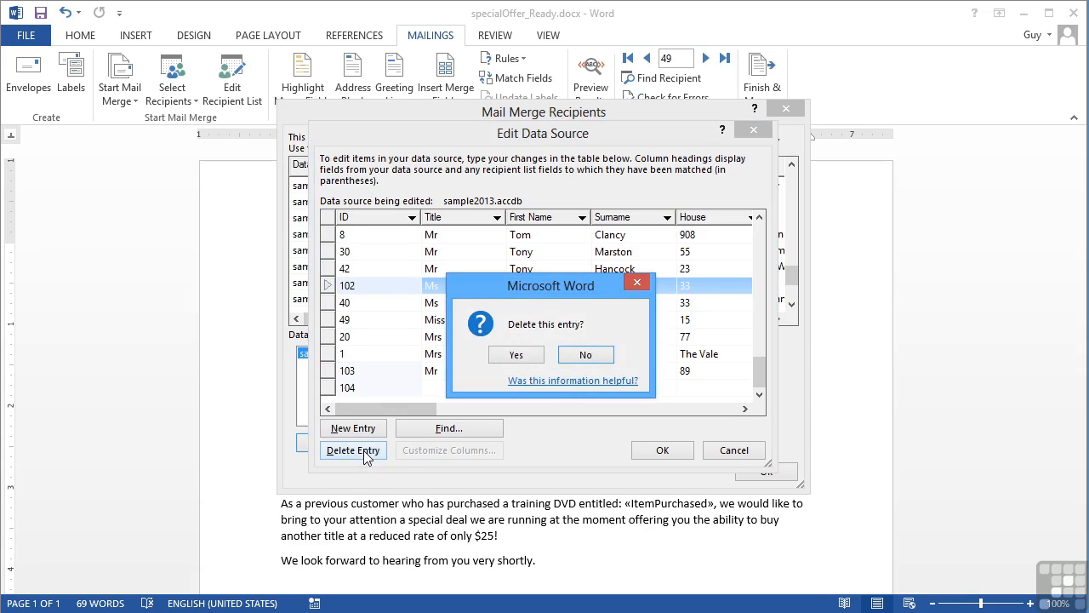
click(528, 362)
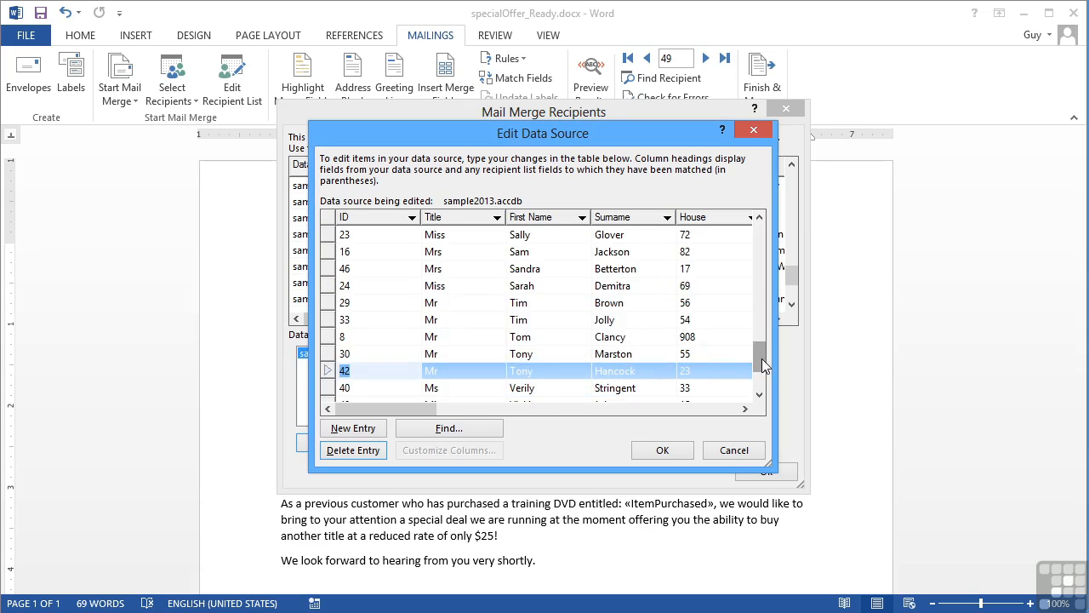
click(554, 346)
Delete the blank entry 104.
scroll(409, 391, down, 2)
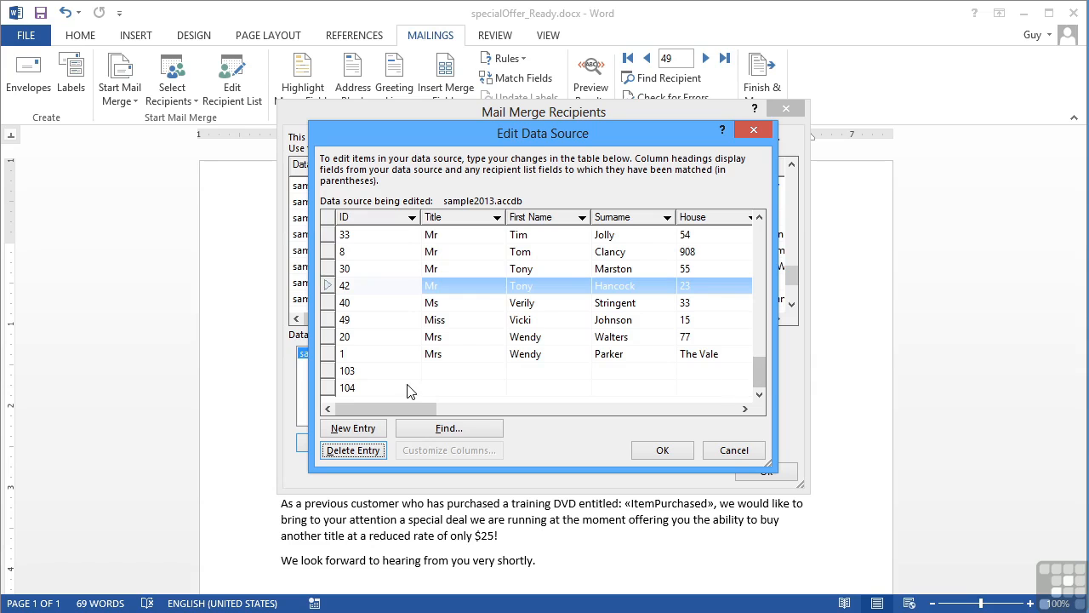
click(328, 388)
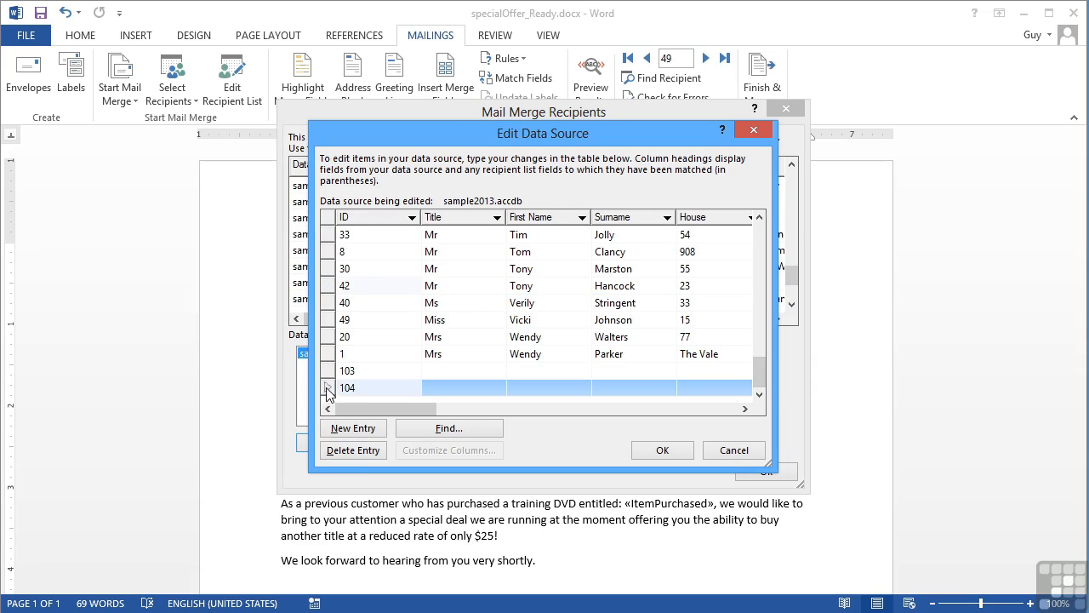
click(353, 450)
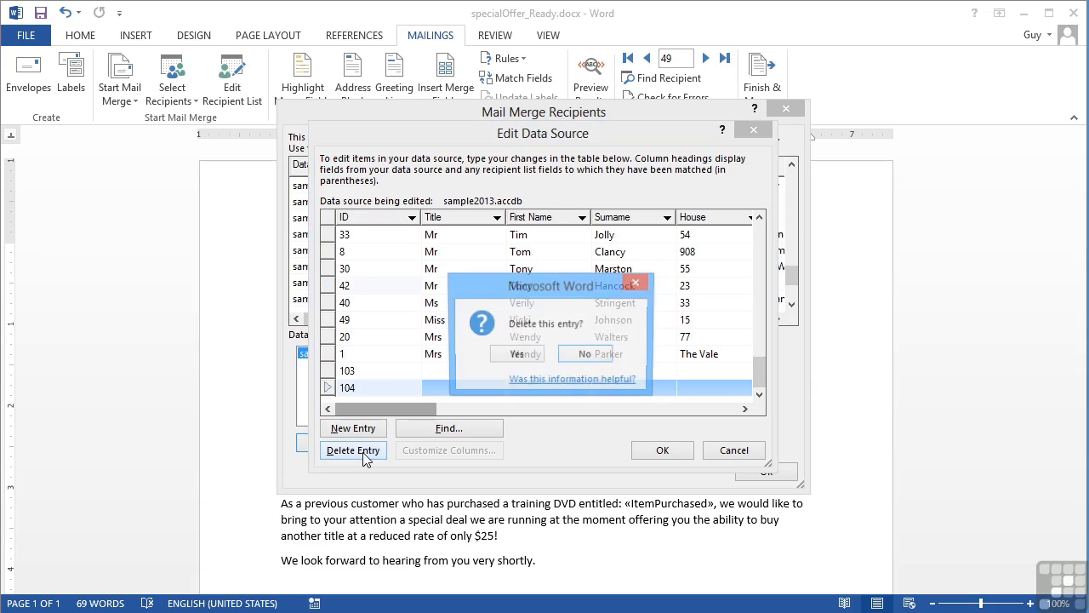
click(520, 356)
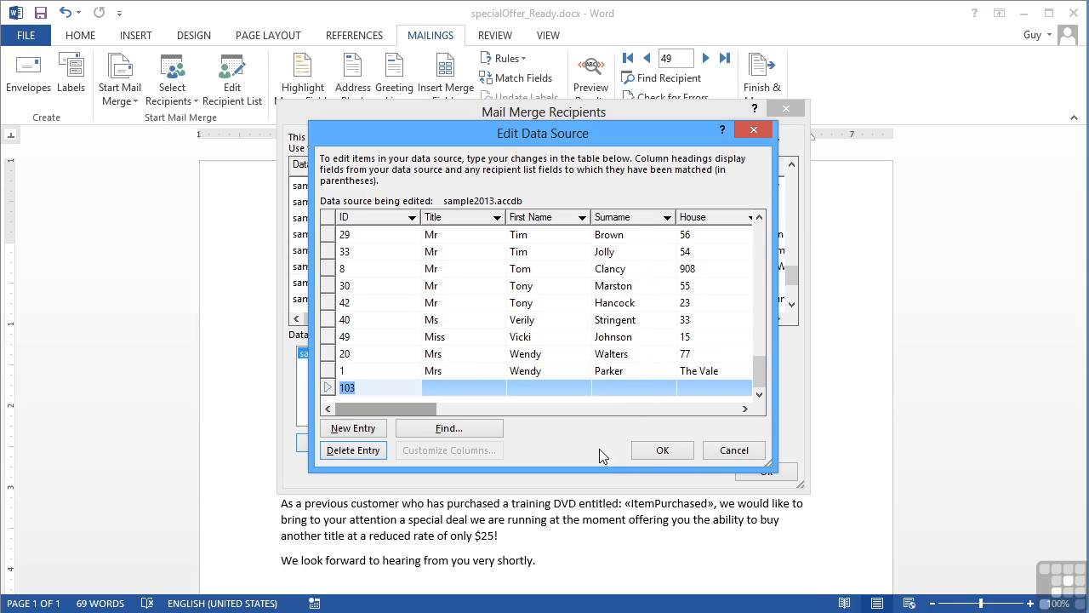
Close Edit Data Source and confirm Yes to save changes to sample2013.accdb.
click(663, 451)
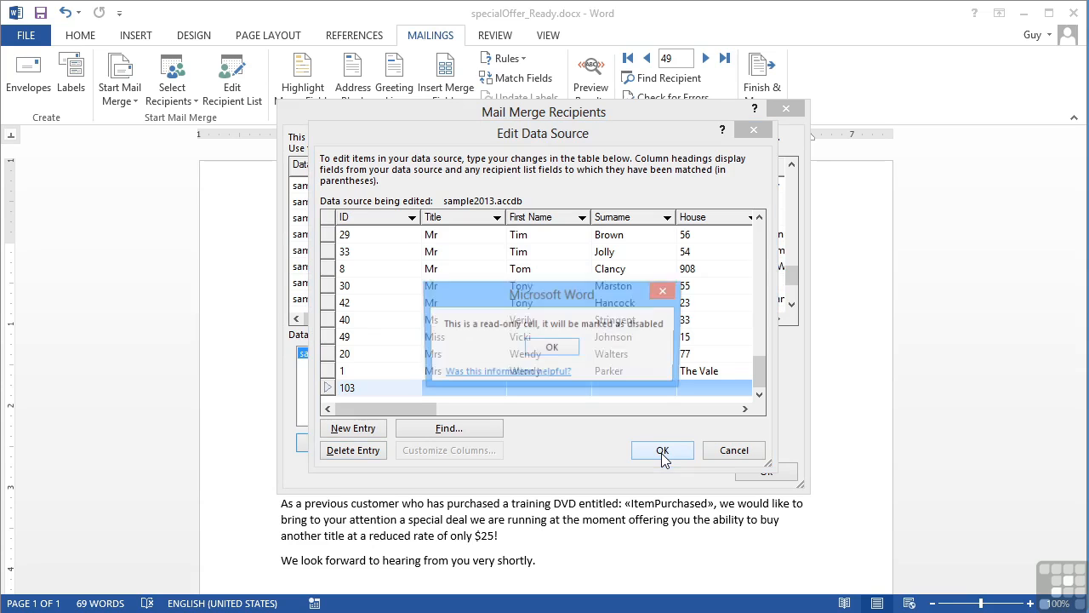
click(561, 349)
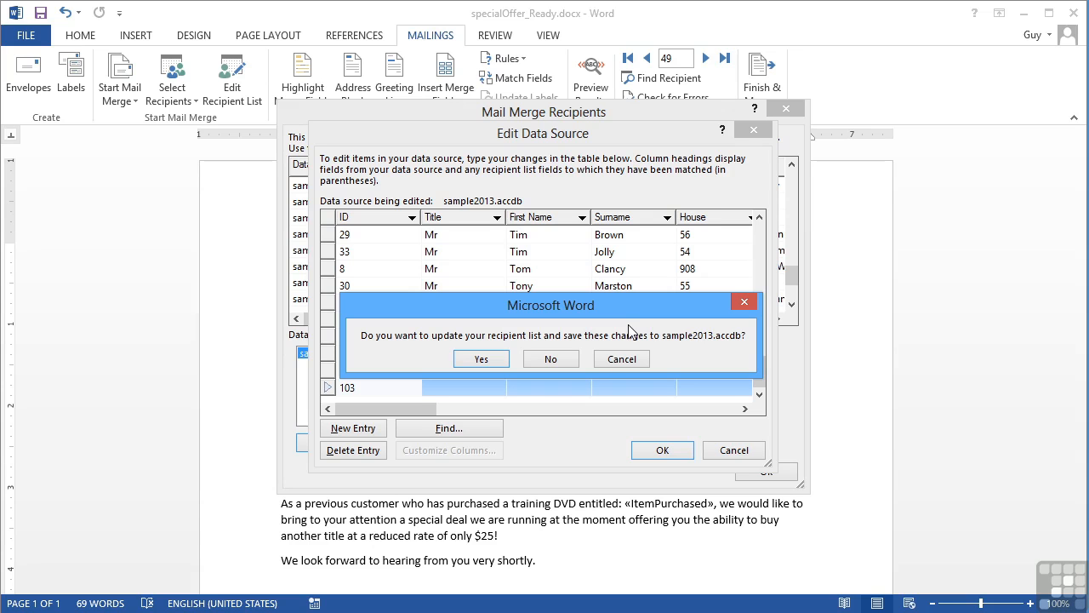
click(491, 357)
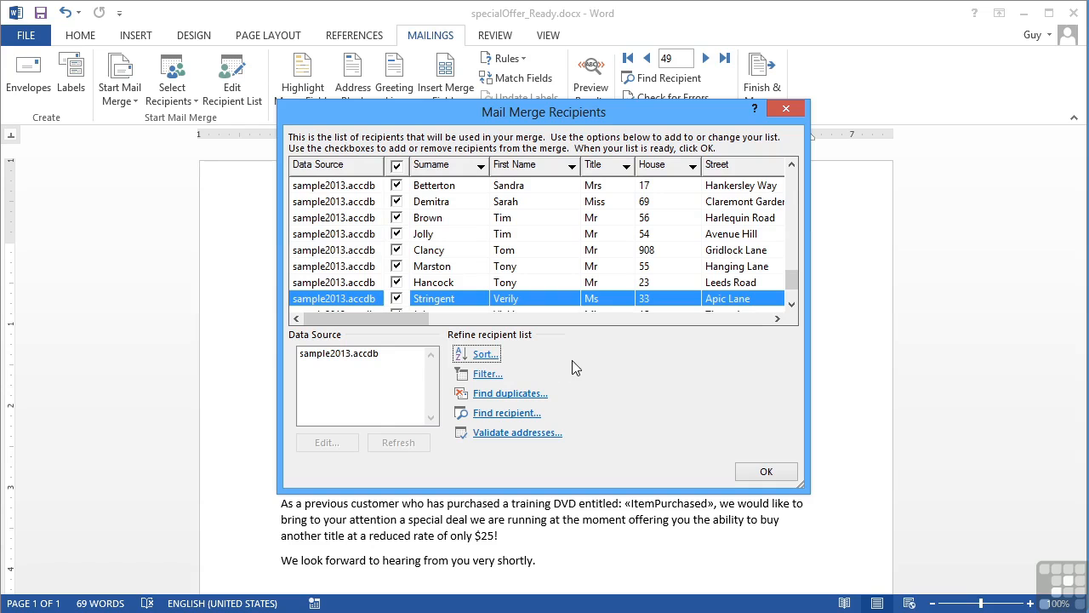
click(792, 305)
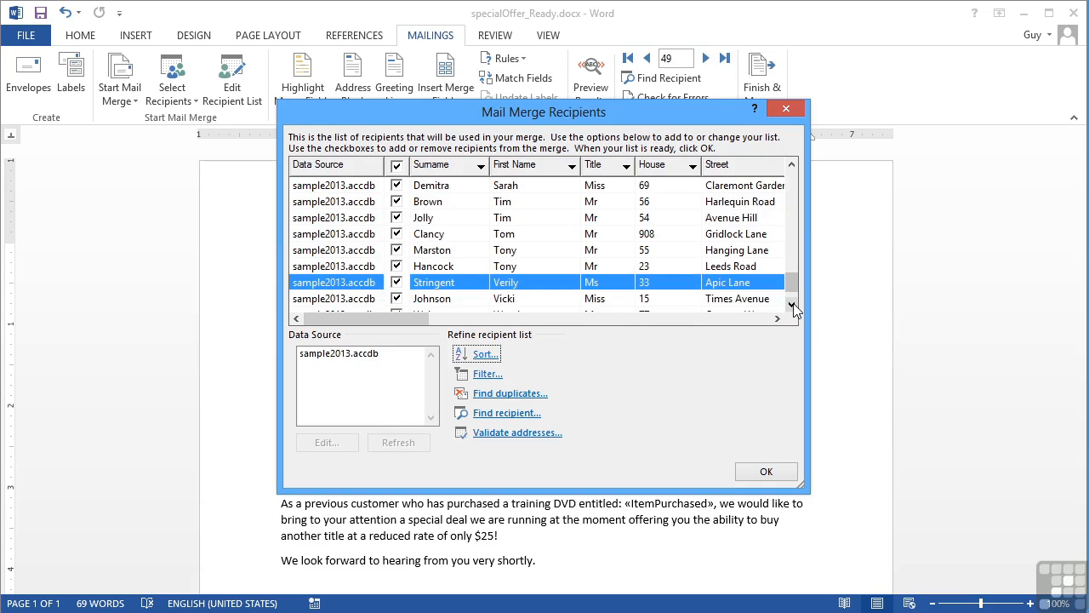
click(791, 304)
click(791, 305)
scroll(792, 293, down, 1)
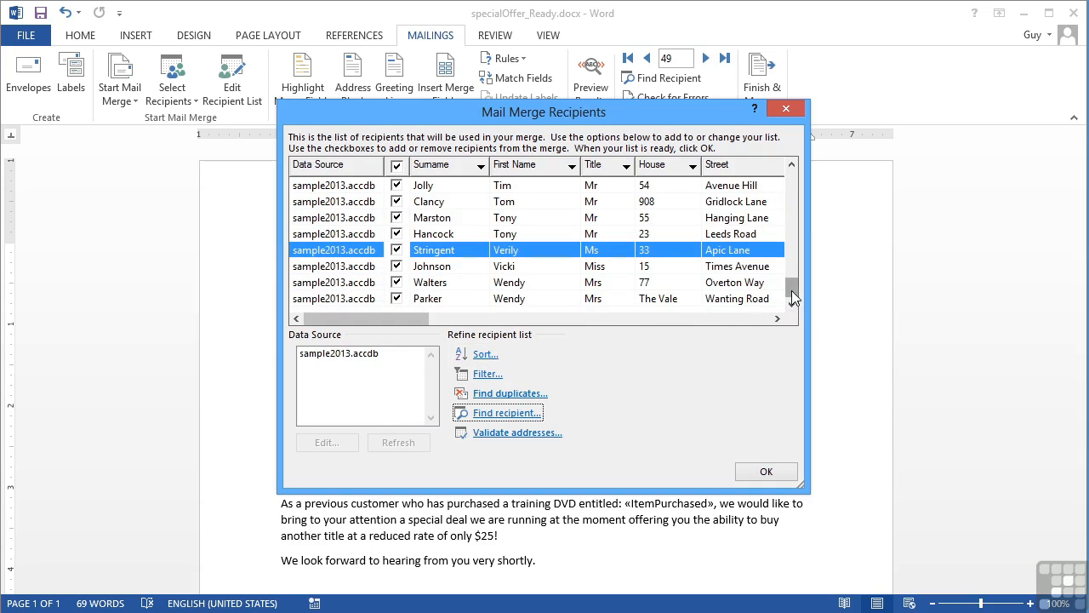
click(351, 362)
click(341, 446)
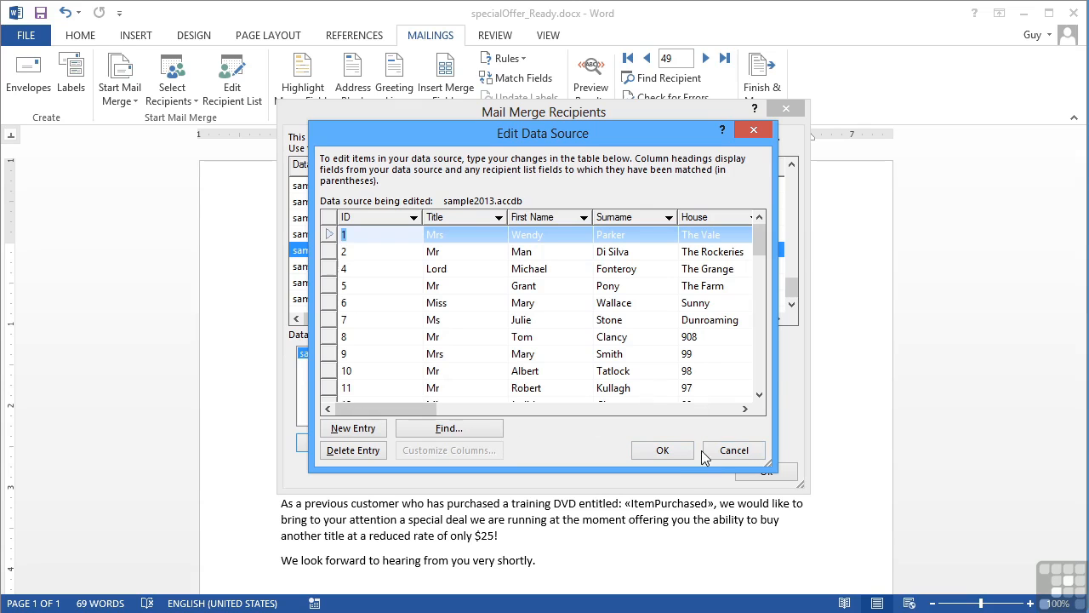
click(663, 449)
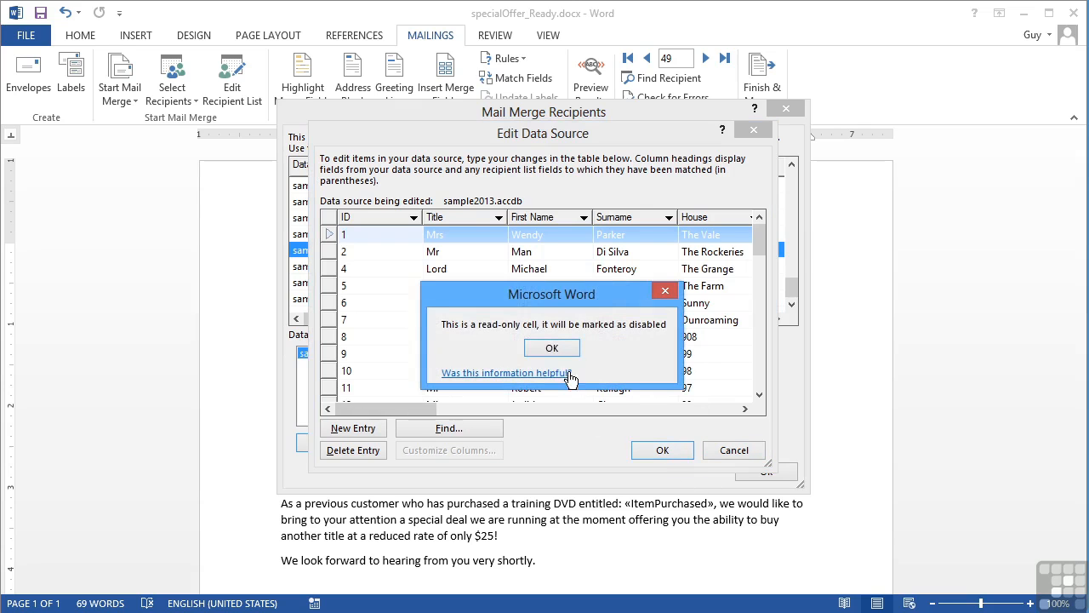
click(566, 354)
click(482, 359)
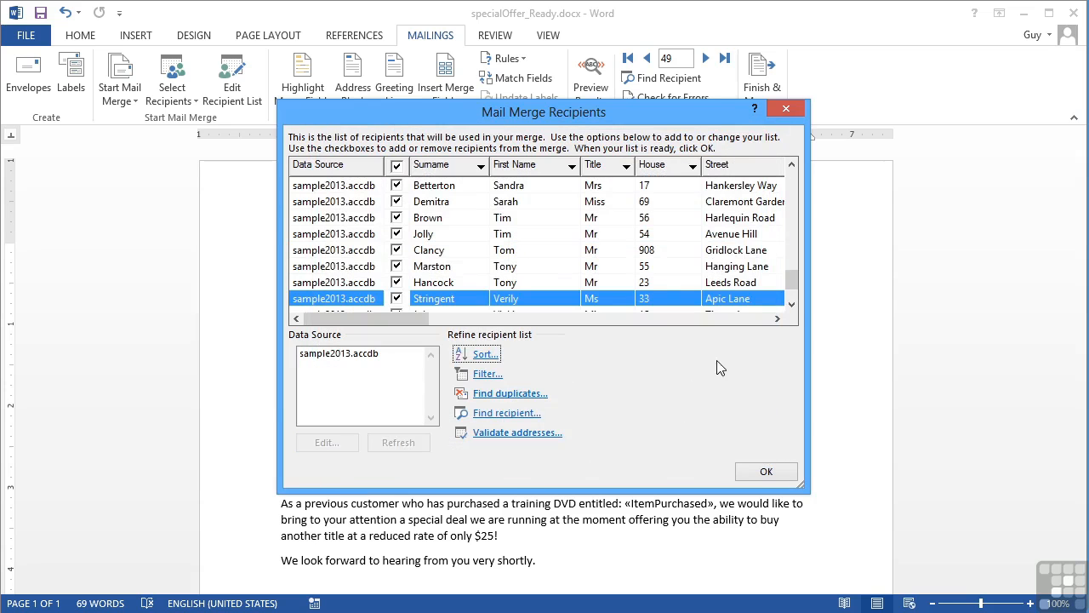
drag(793, 281, 792, 186)
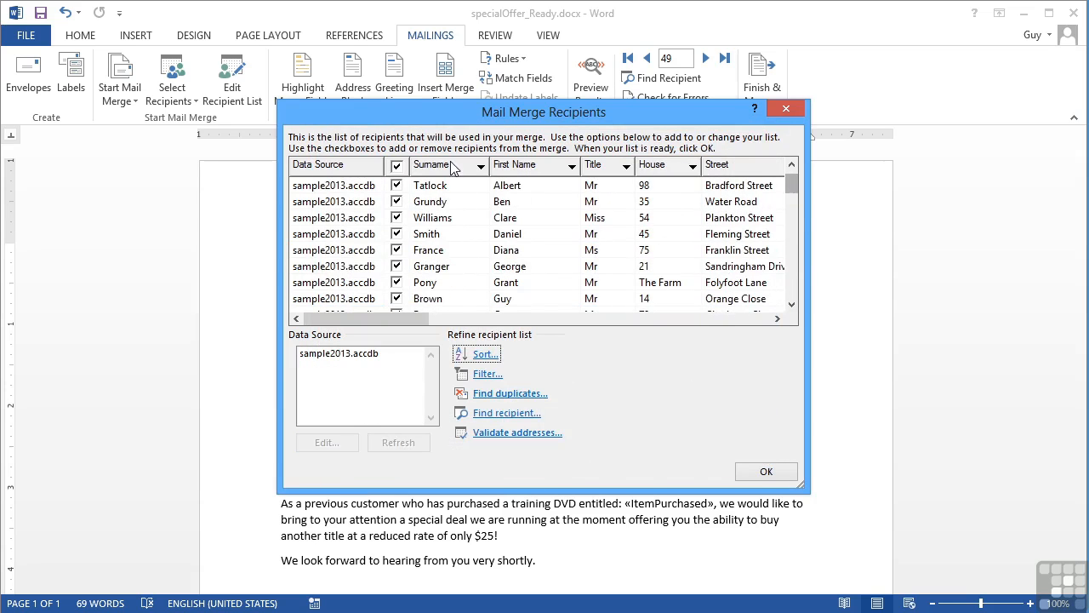